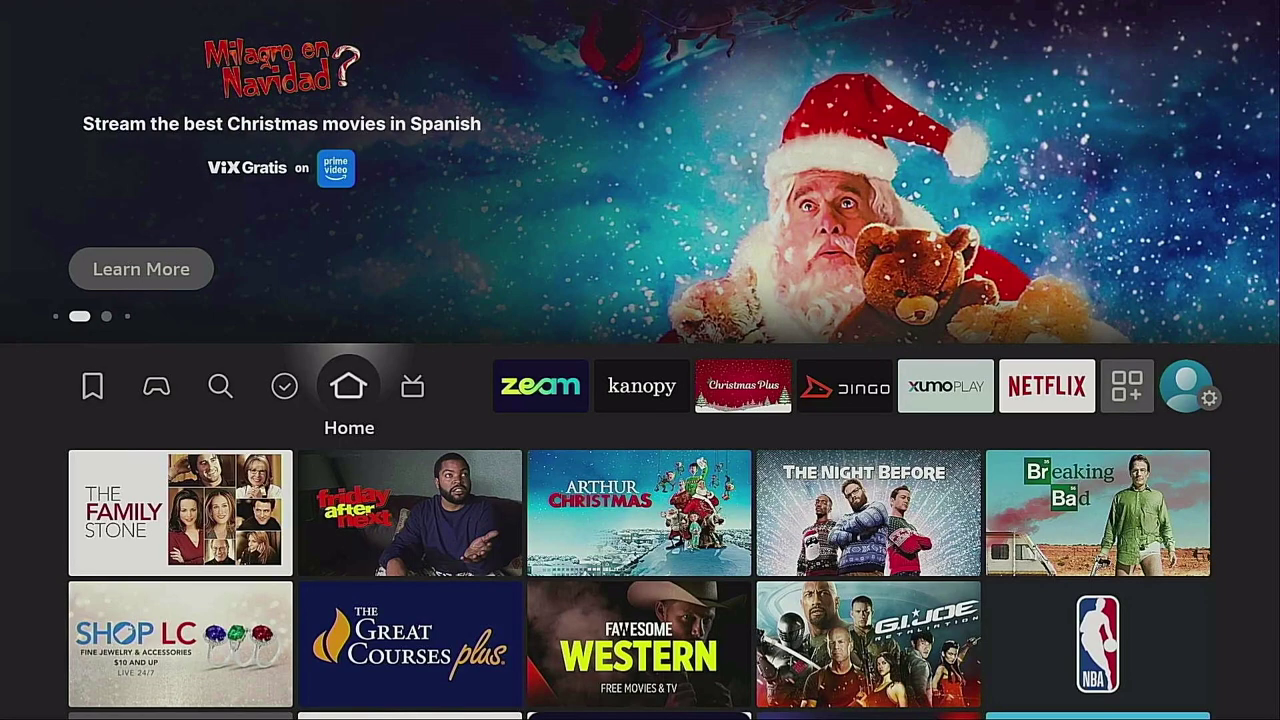
Step: Search Find for 'd' and open the Downloader app listing from the 'downloader' suggestion
key(Left)
key(Left)
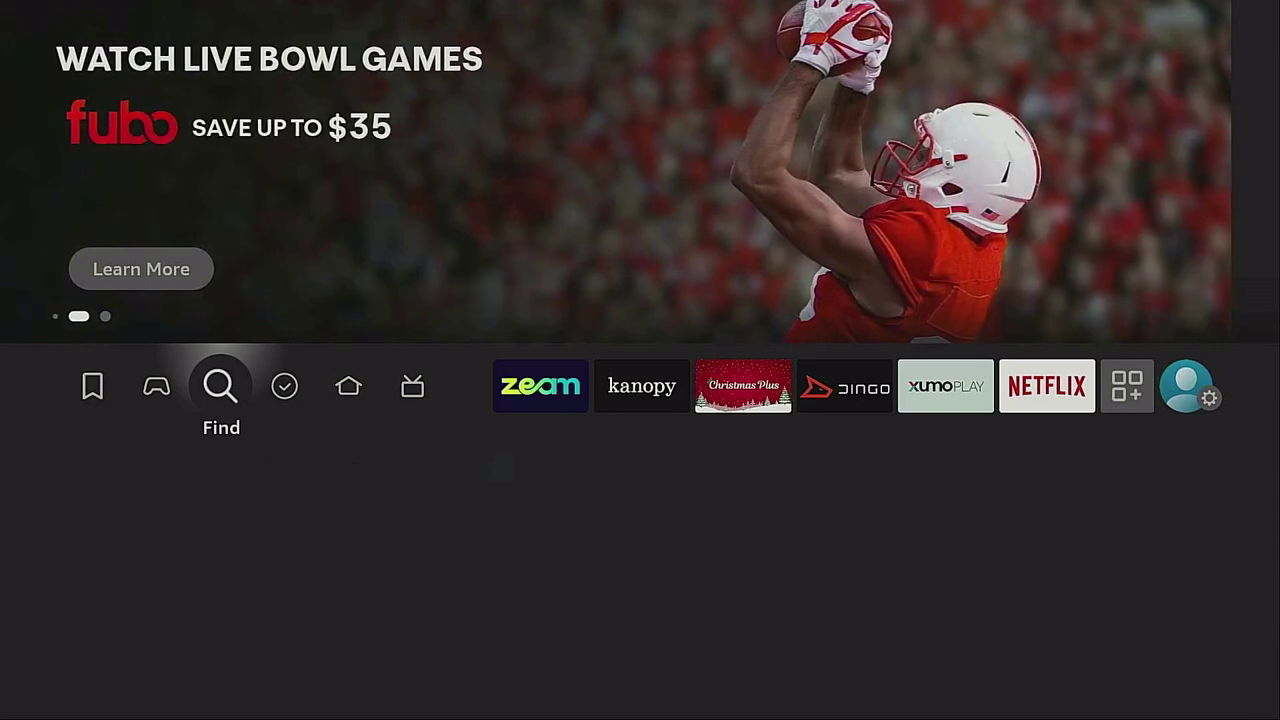
key(Down)
key(Right)
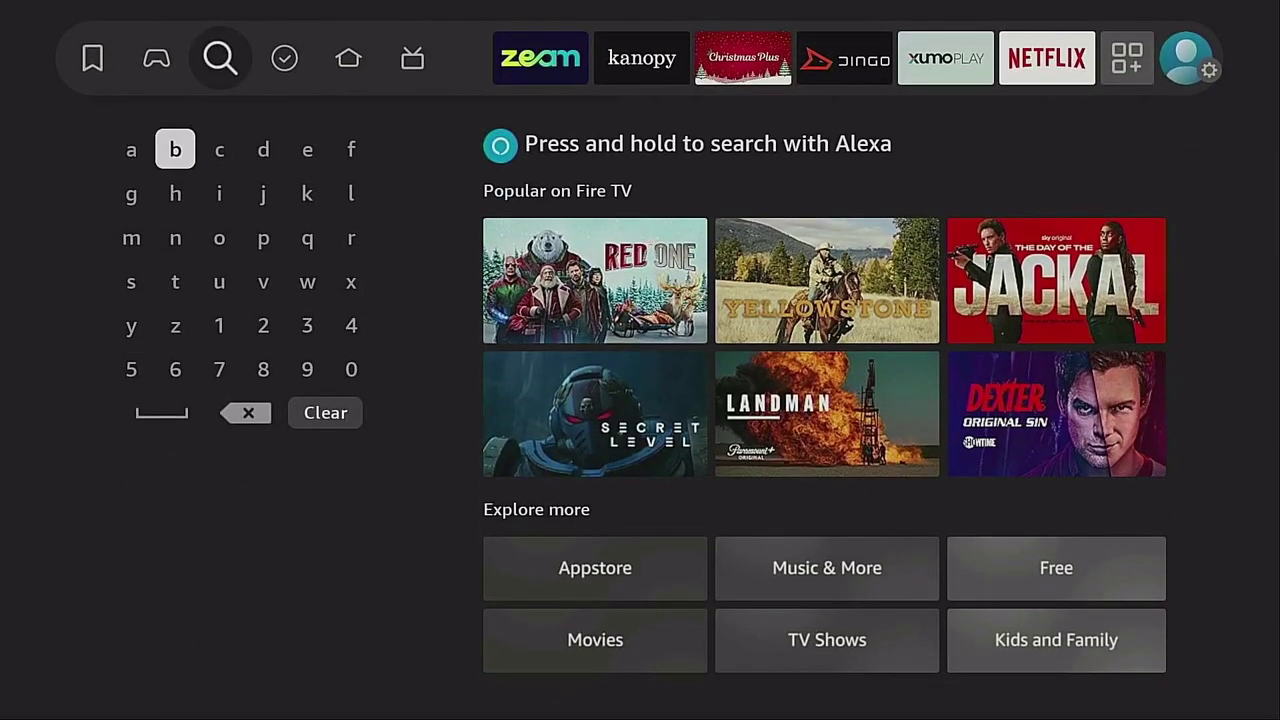
key(Right)
key(Right)
key(Return)
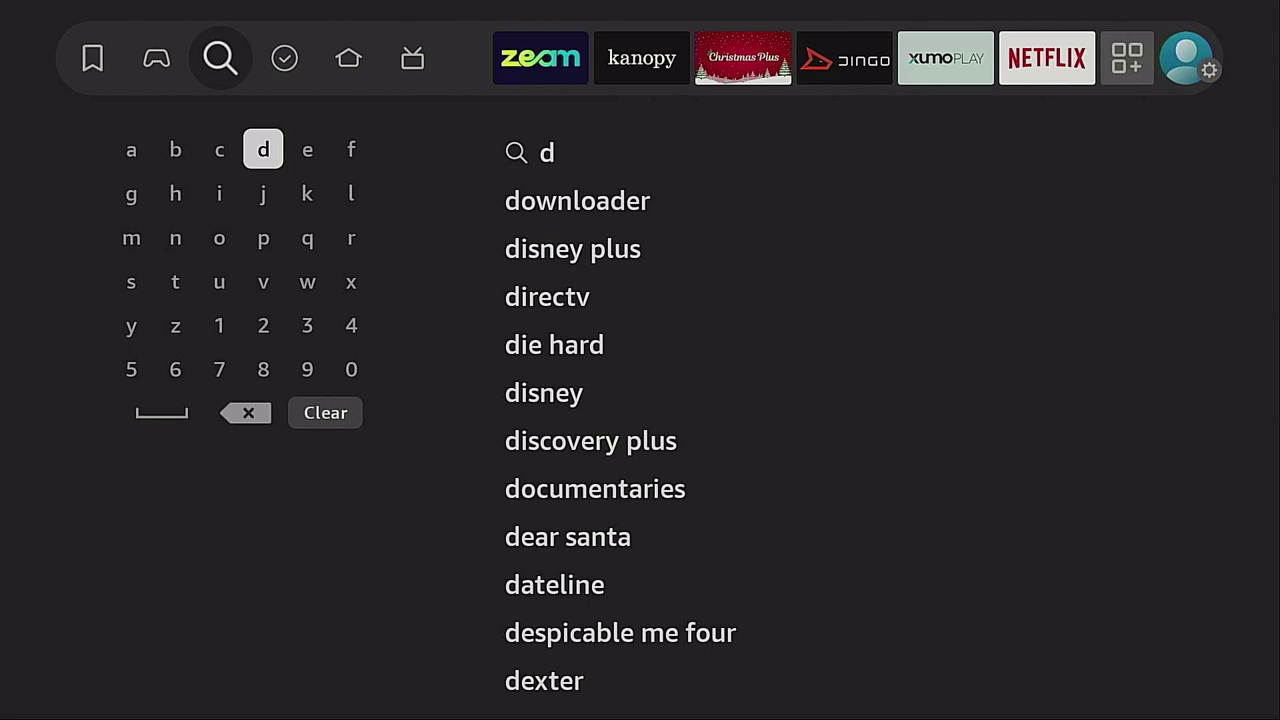
key(Right)
key(Right)
key(Right)
key(Down)
key(Return)
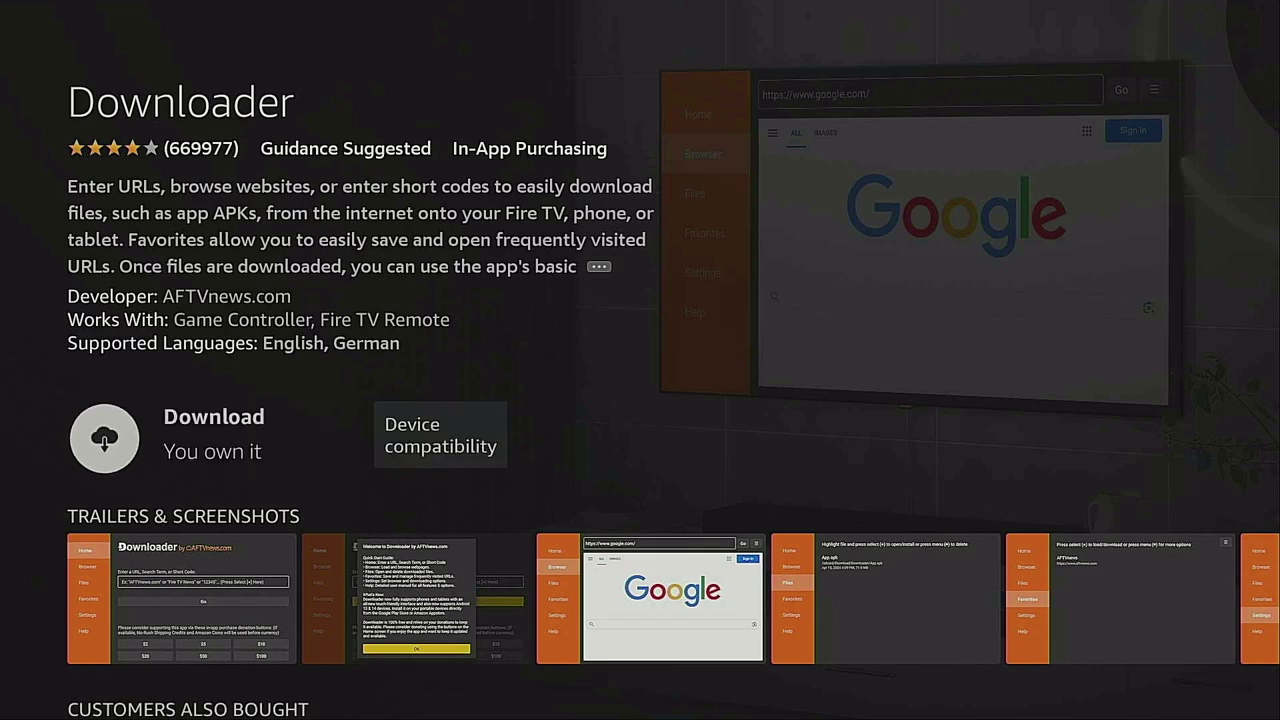
Step: Download and install the Downloader app from its store page
key(Return)
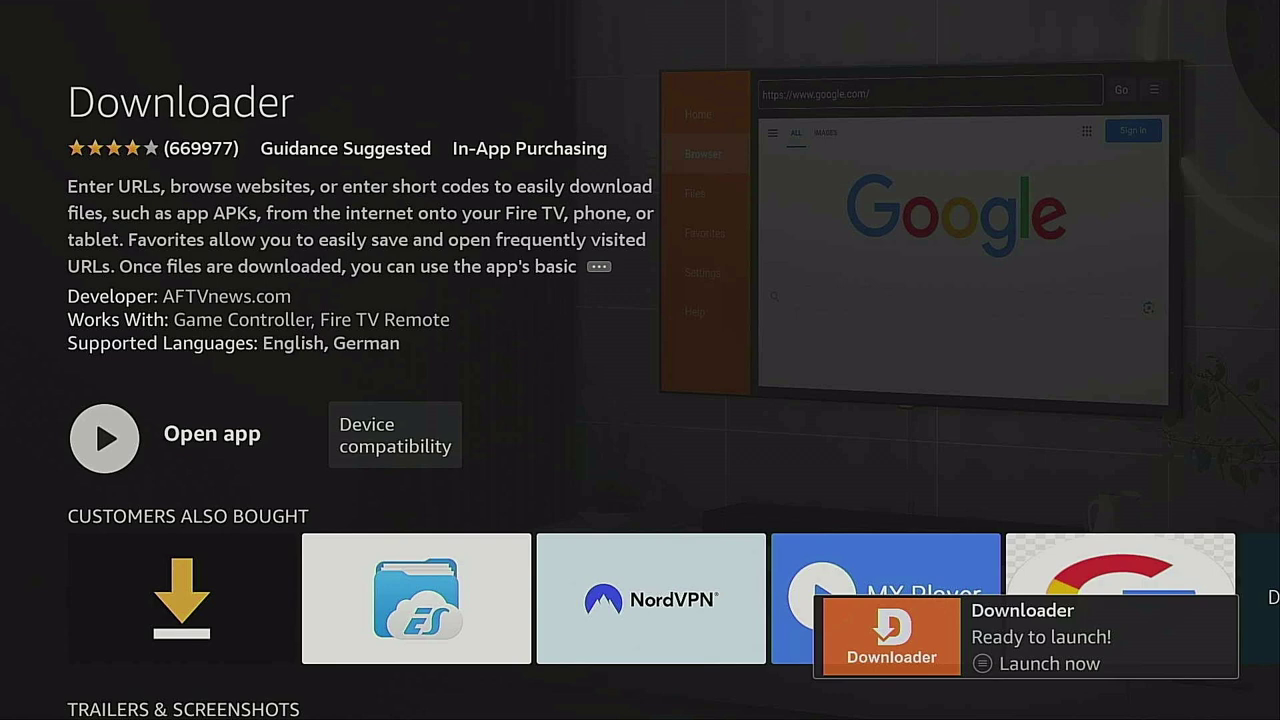
Step: From Home, go to Settings > My Fire TV > Developer options
key(Home)
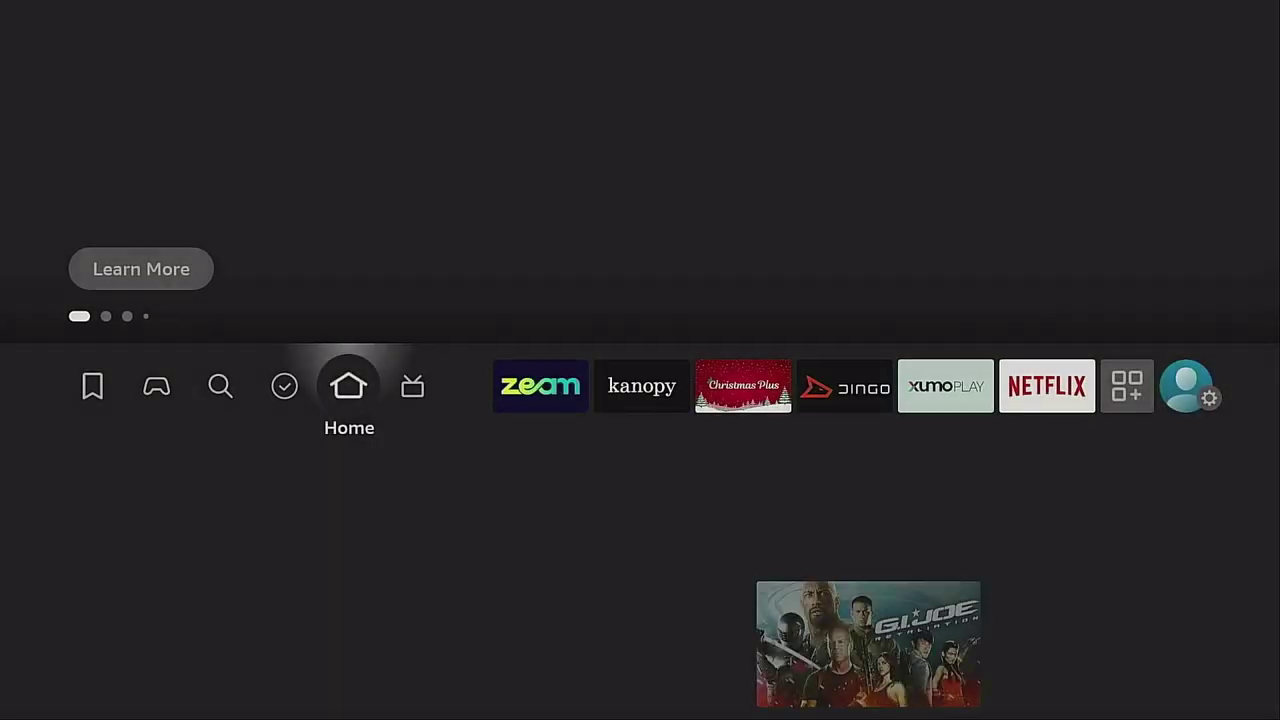
key(Right)
key(Right)
key(Right)
key(Right)
key(Right)
key(Right)
key(Right)
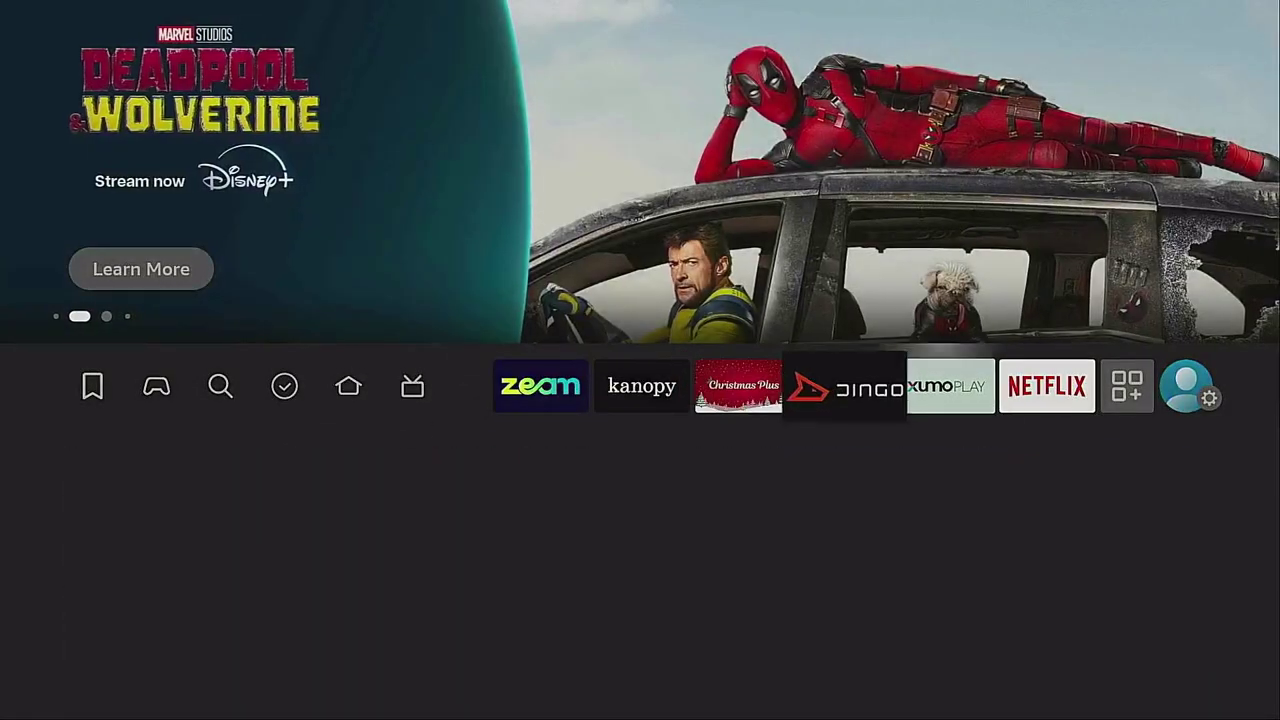
key(Right)
key(Right)
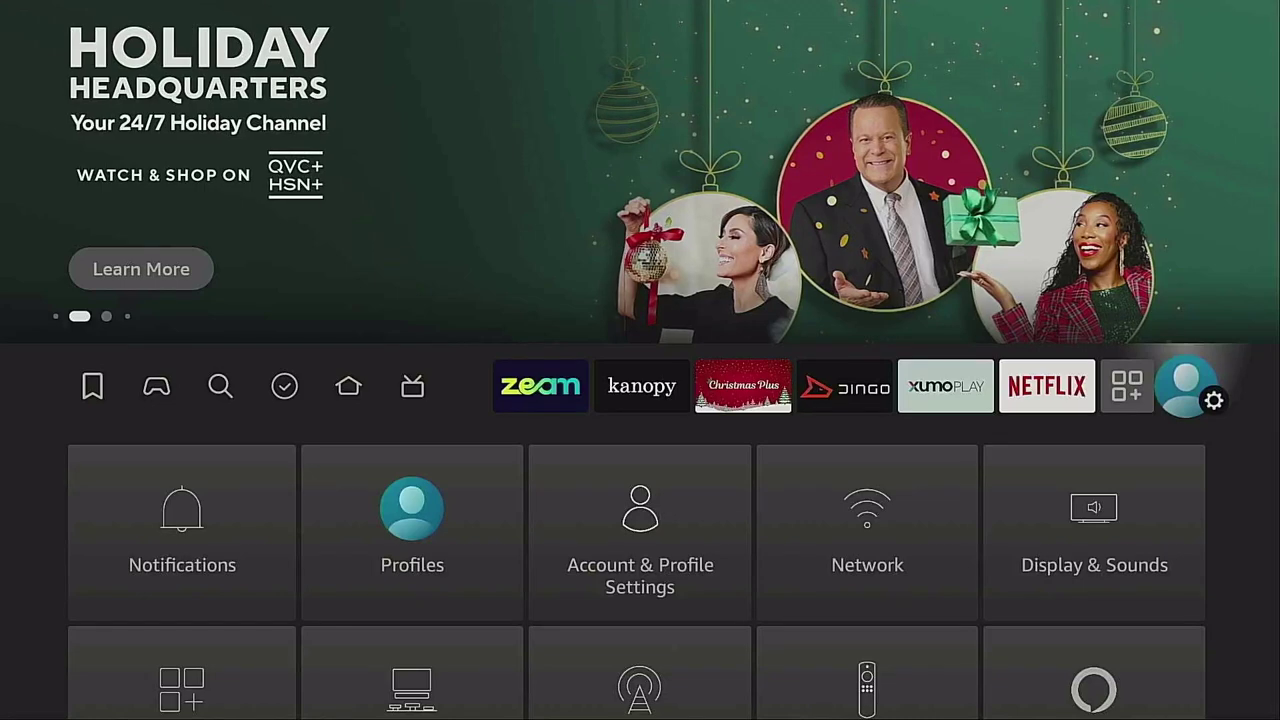
key(Down)
key(Down)
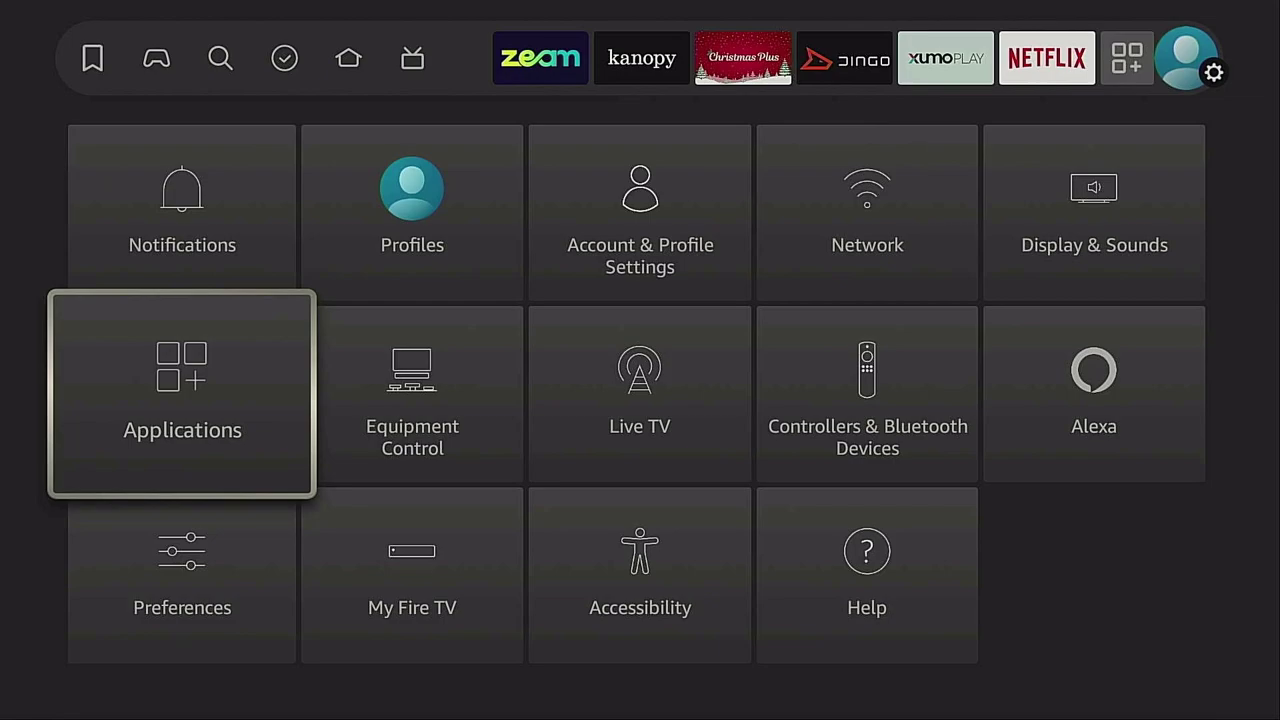
key(Down)
key(Right)
key(Return)
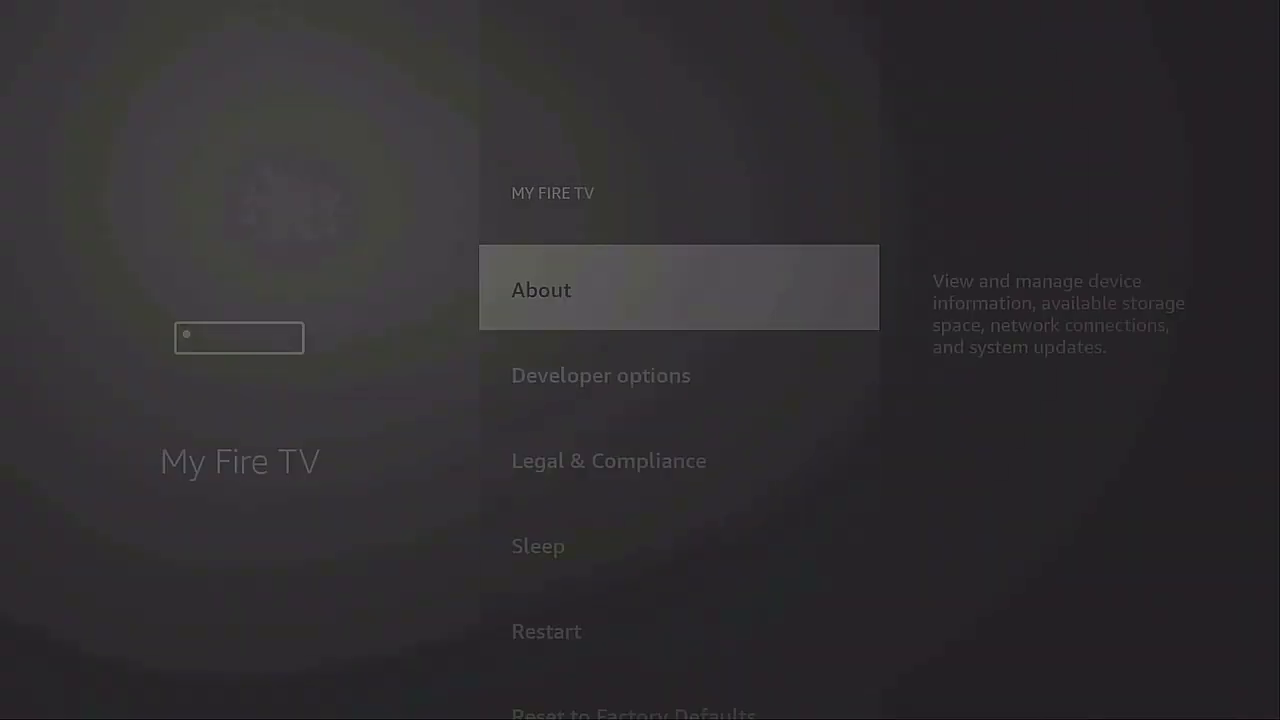
key(Down)
key(Return)
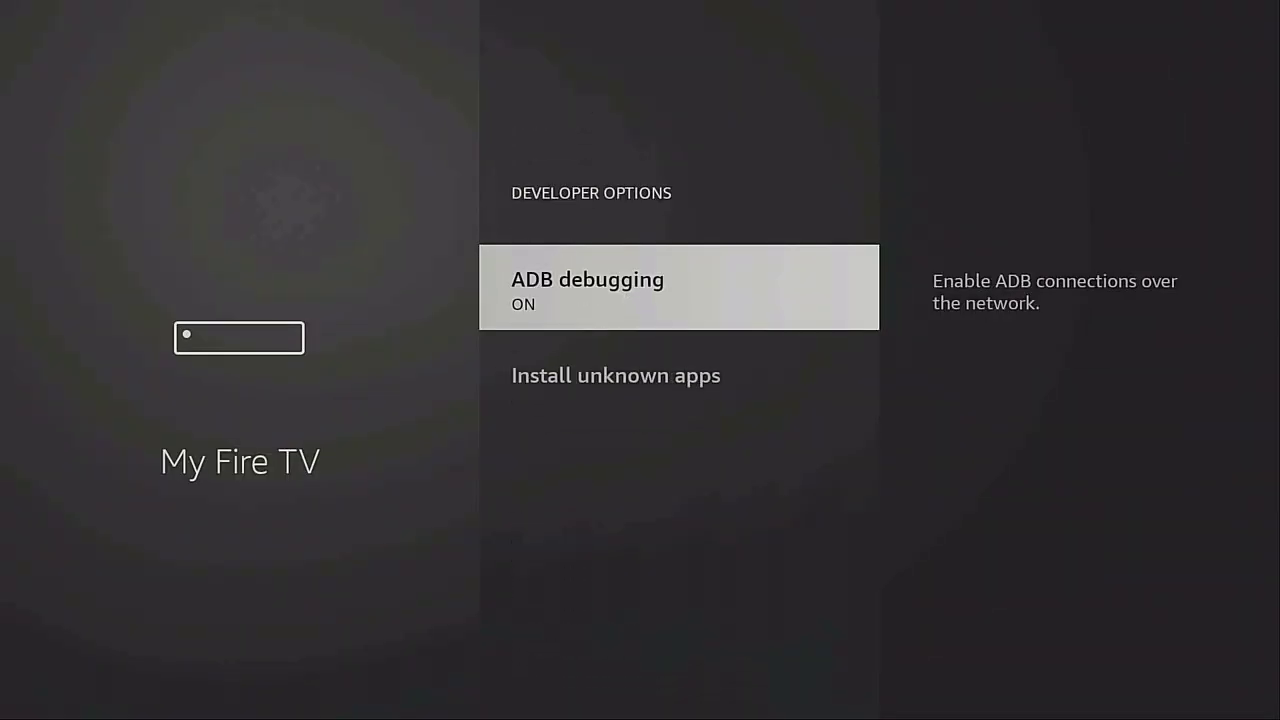
Step: Turn Downloader ON under Install unknown apps
key(Down)
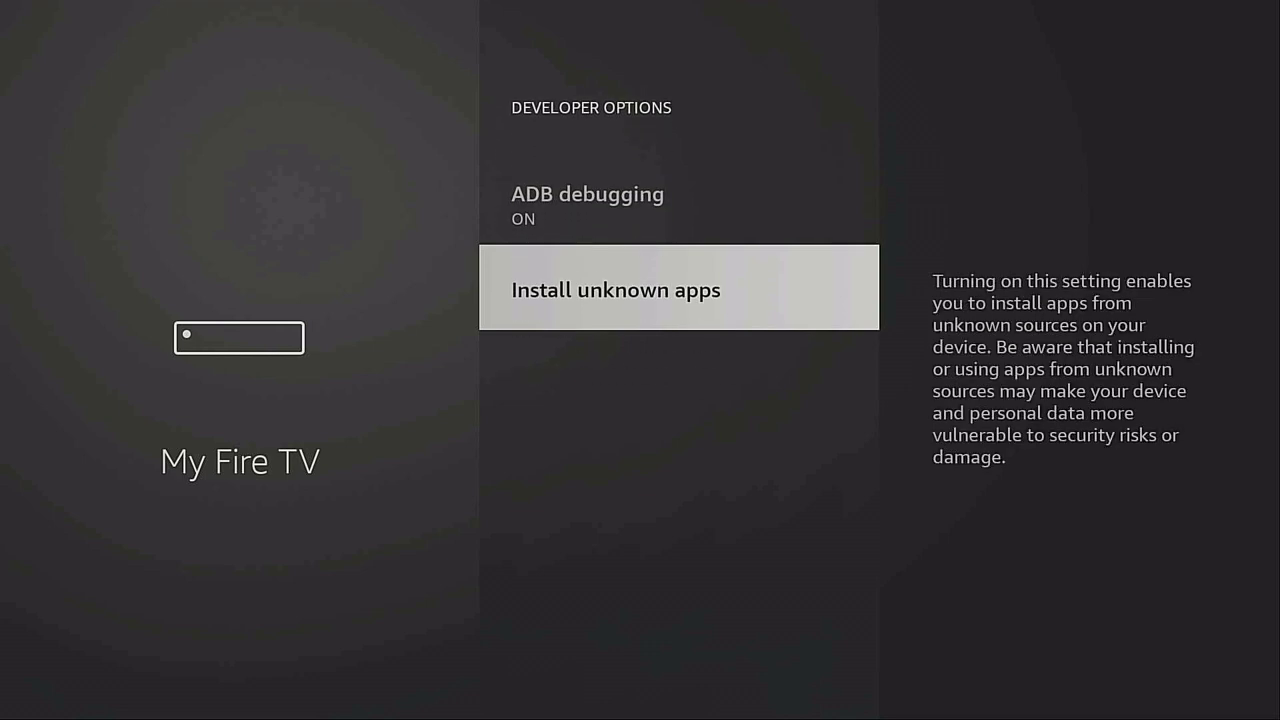
key(Return)
key(Down)
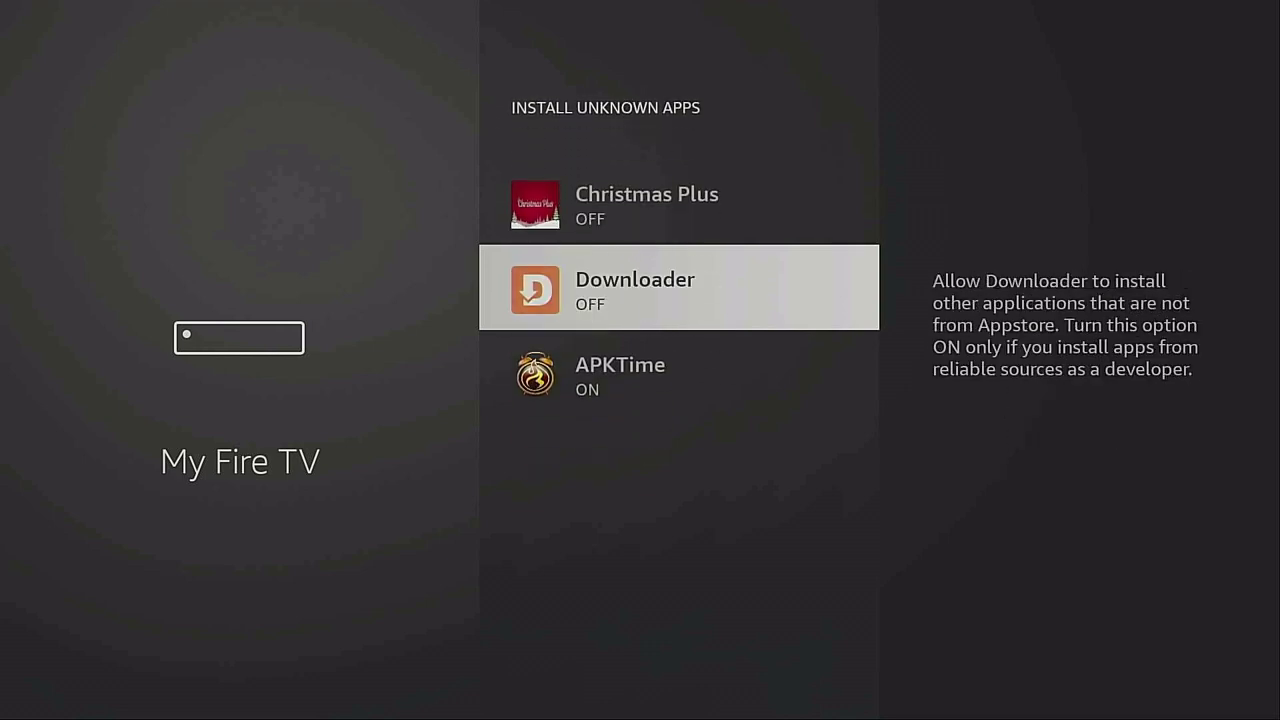
key(Return)
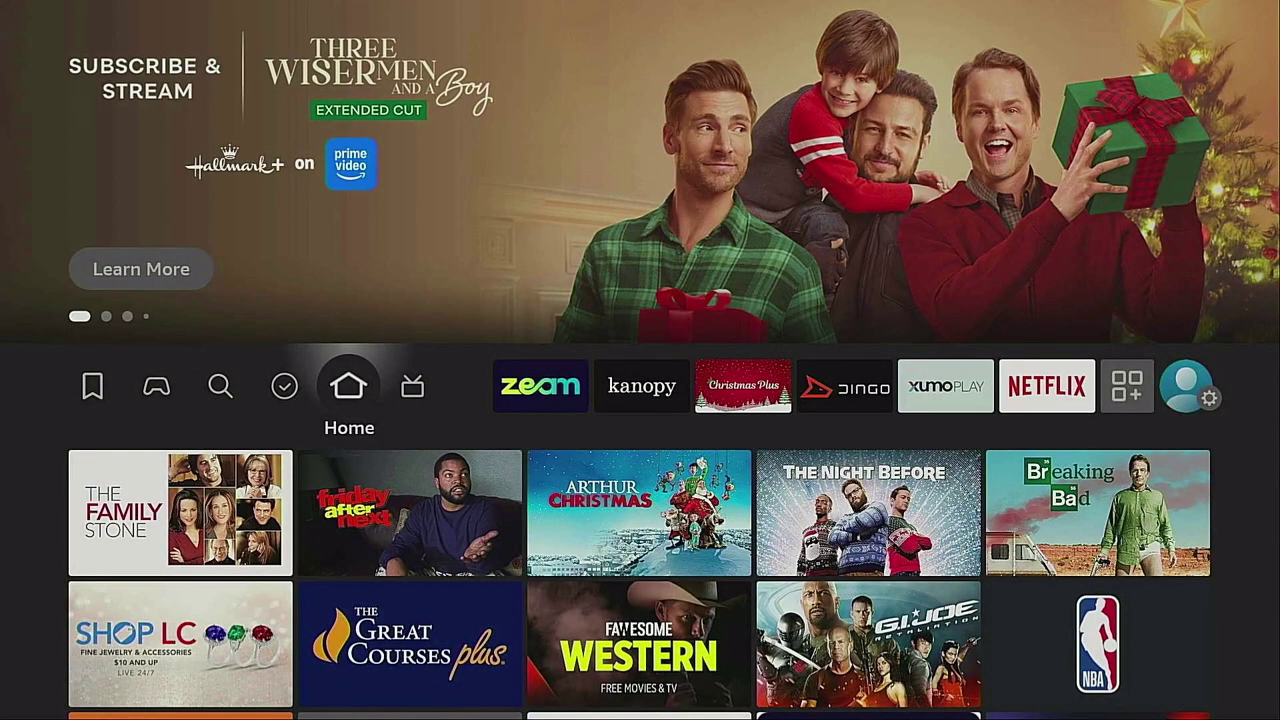
Step: Launch Downloader from Your Apps & Channels, dismiss its Welcome message and move to the URL field
key(Right)
key(Right)
key(Right)
key(Right)
key(Right)
key(Right)
key(Right)
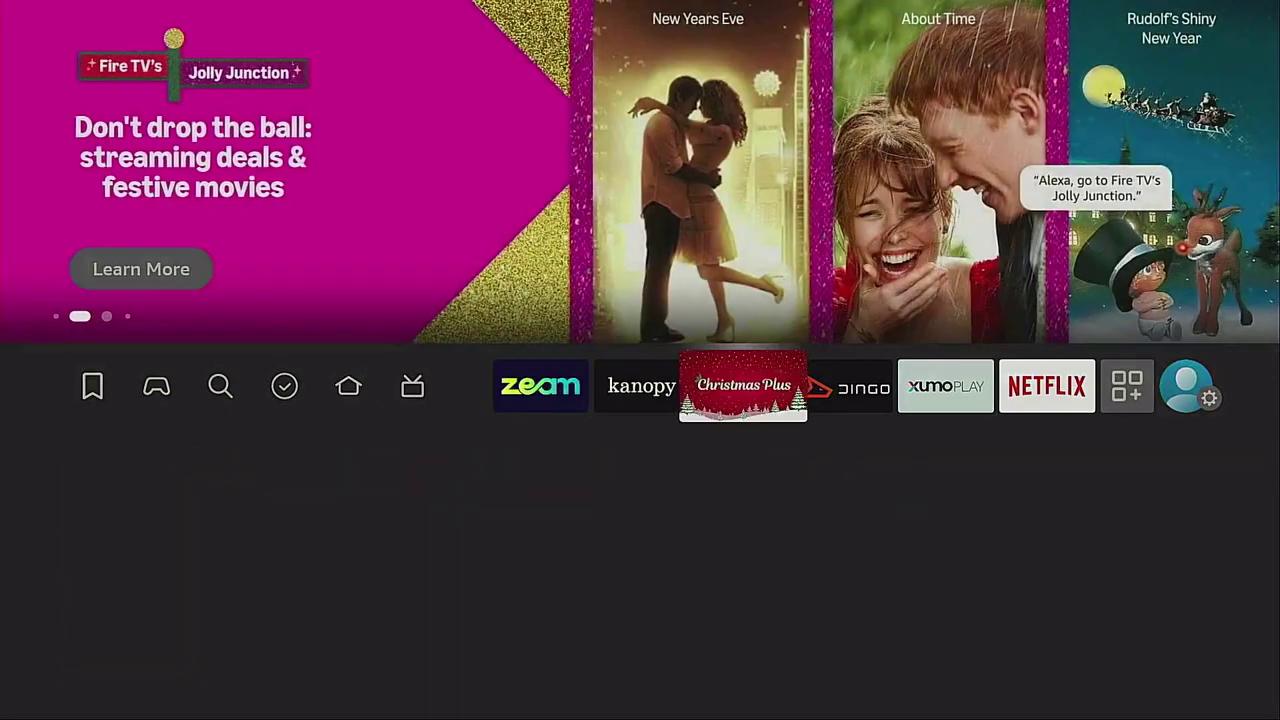
key(Right)
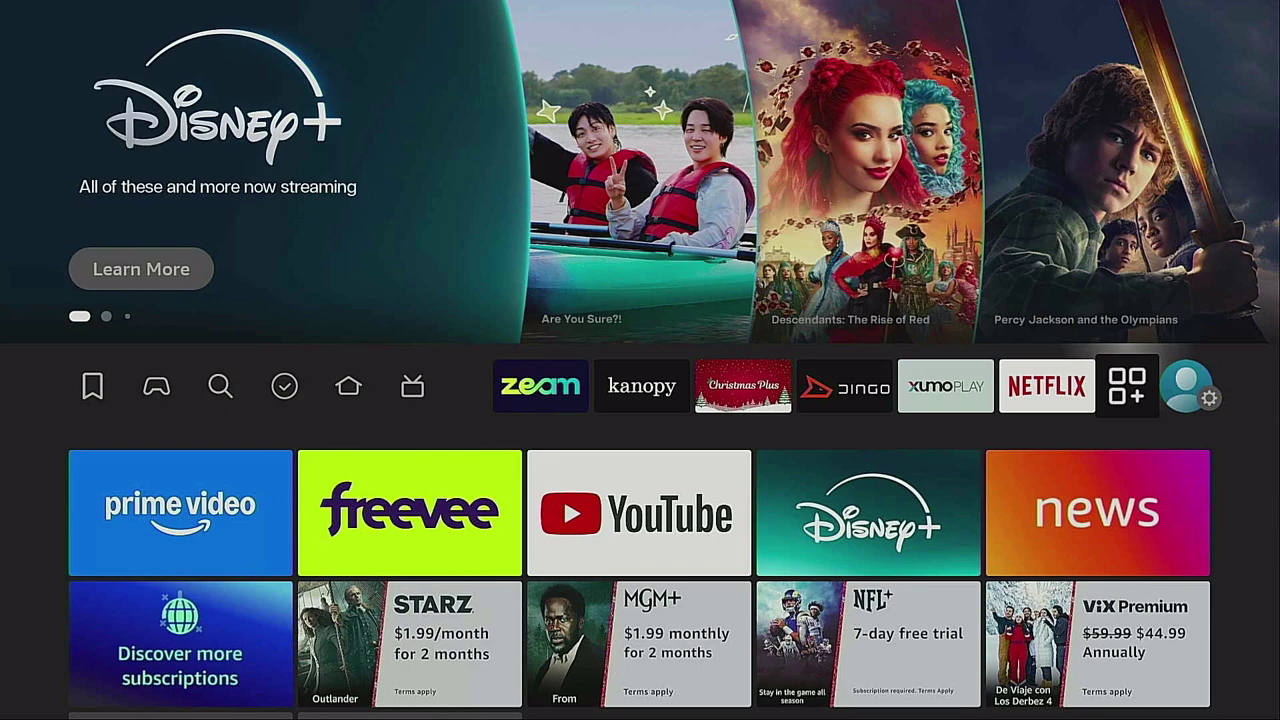
key(Return)
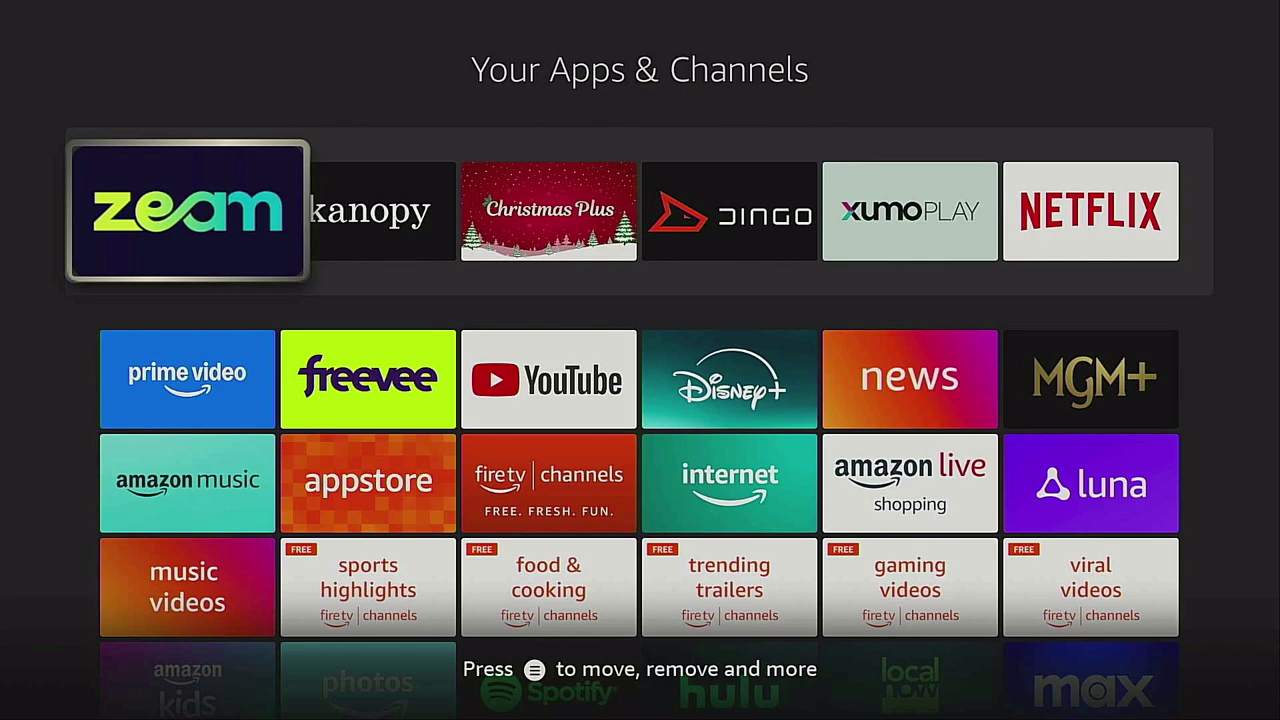
key(Down)
key(Down)
key(Down)
key(Down)
key(Down)
key(Down)
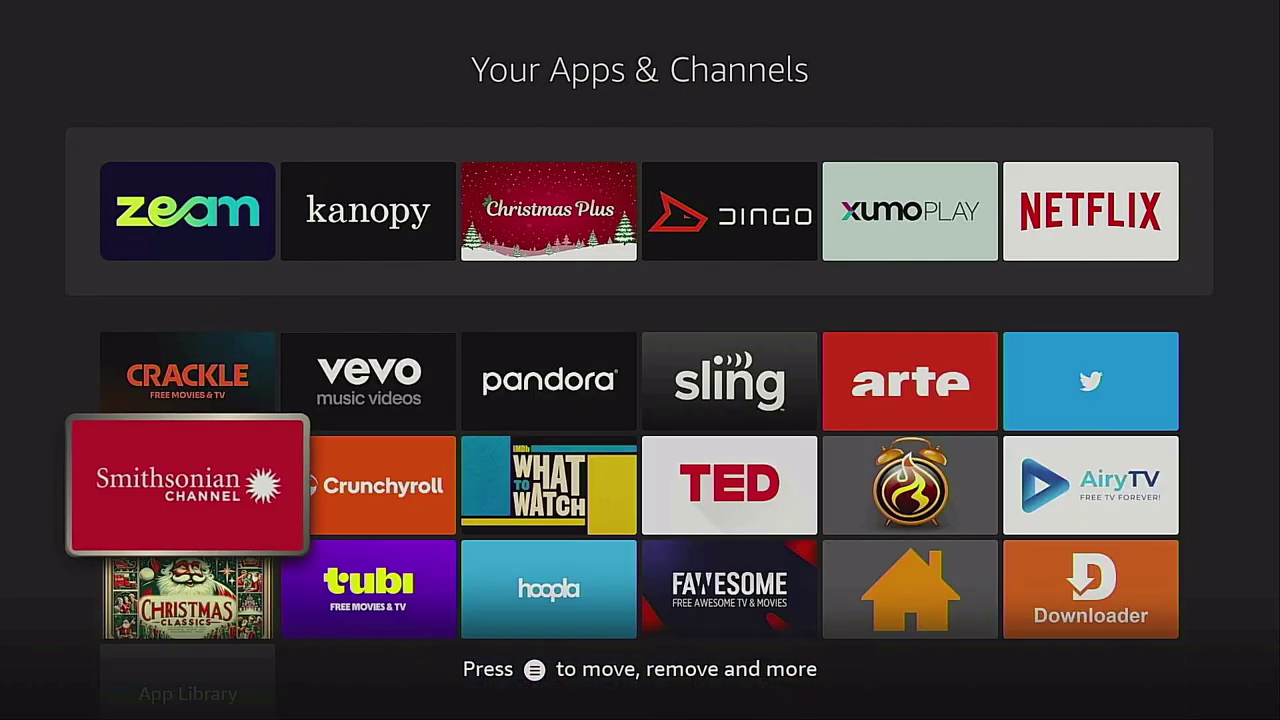
key(Down)
key(Right)
key(Right)
key(Right)
key(Right)
key(Right)
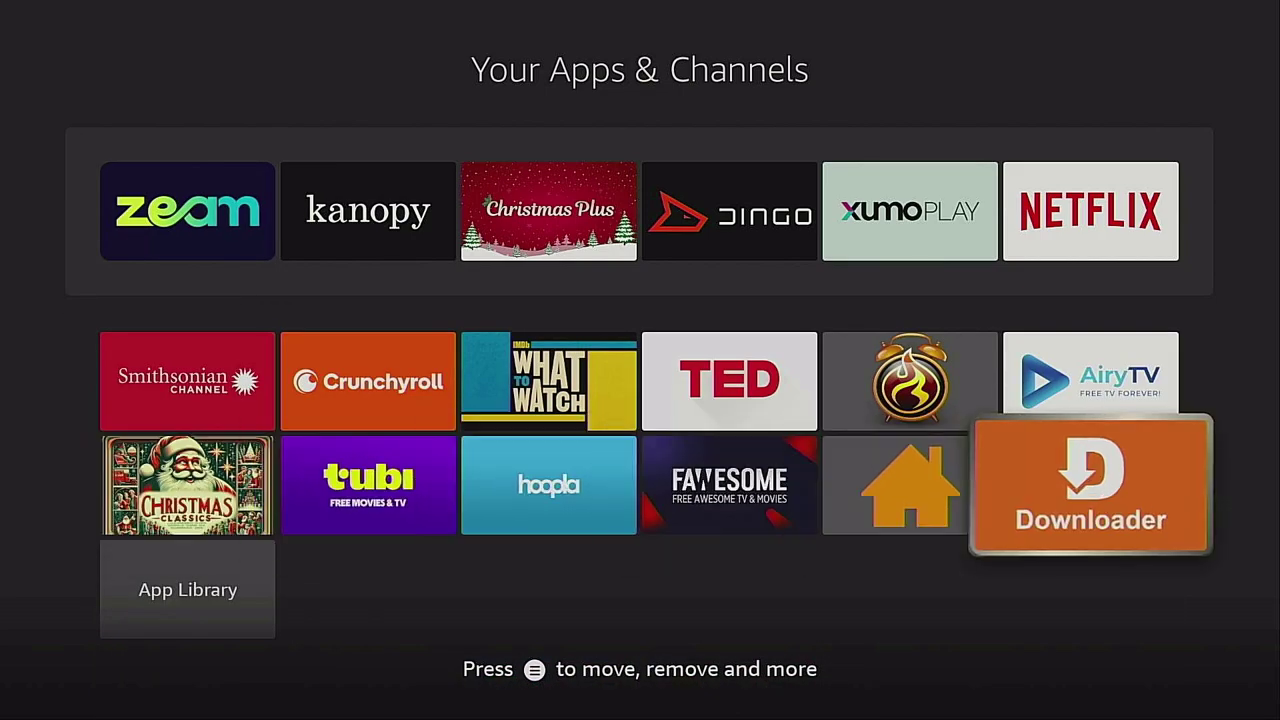
key(Return)
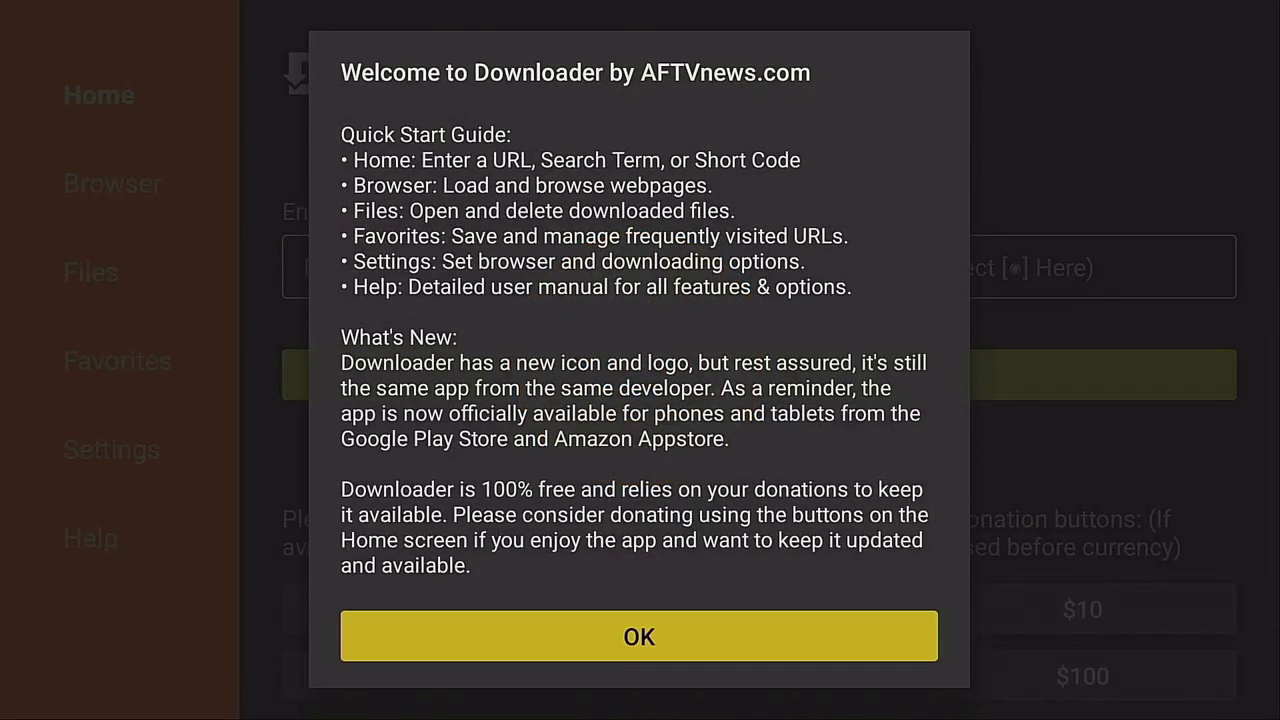
key(Return)
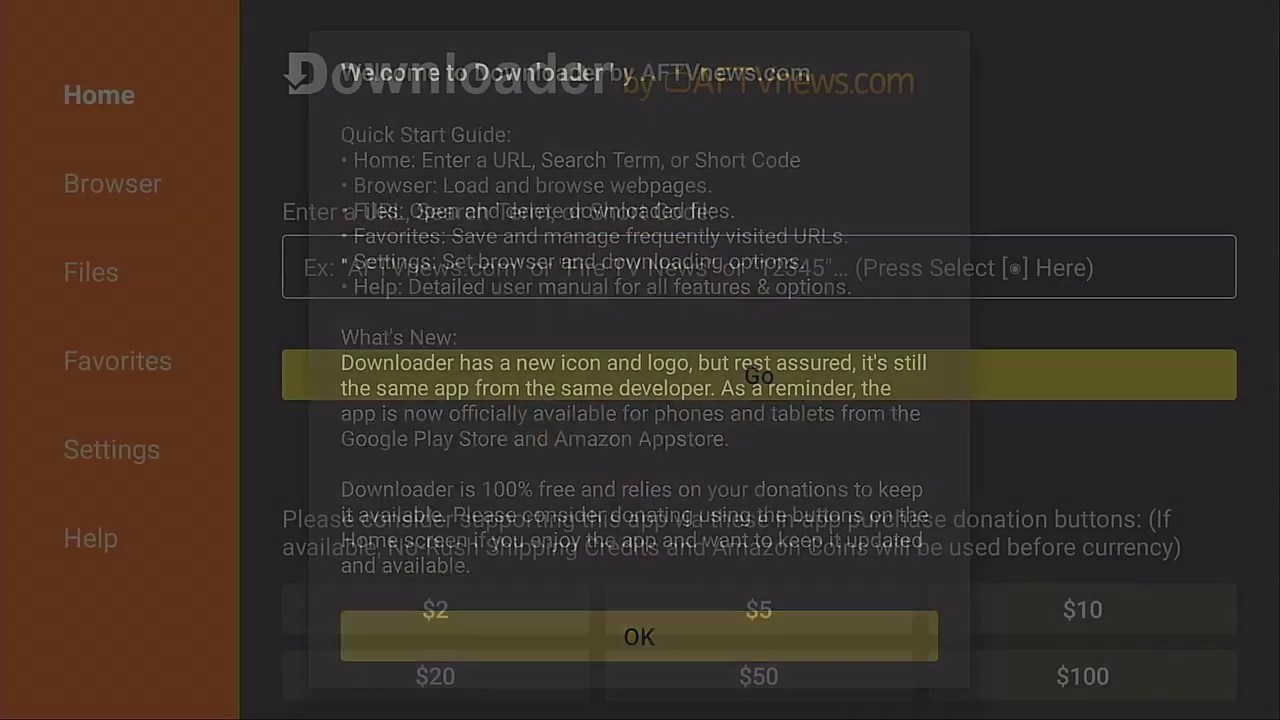
key(Up)
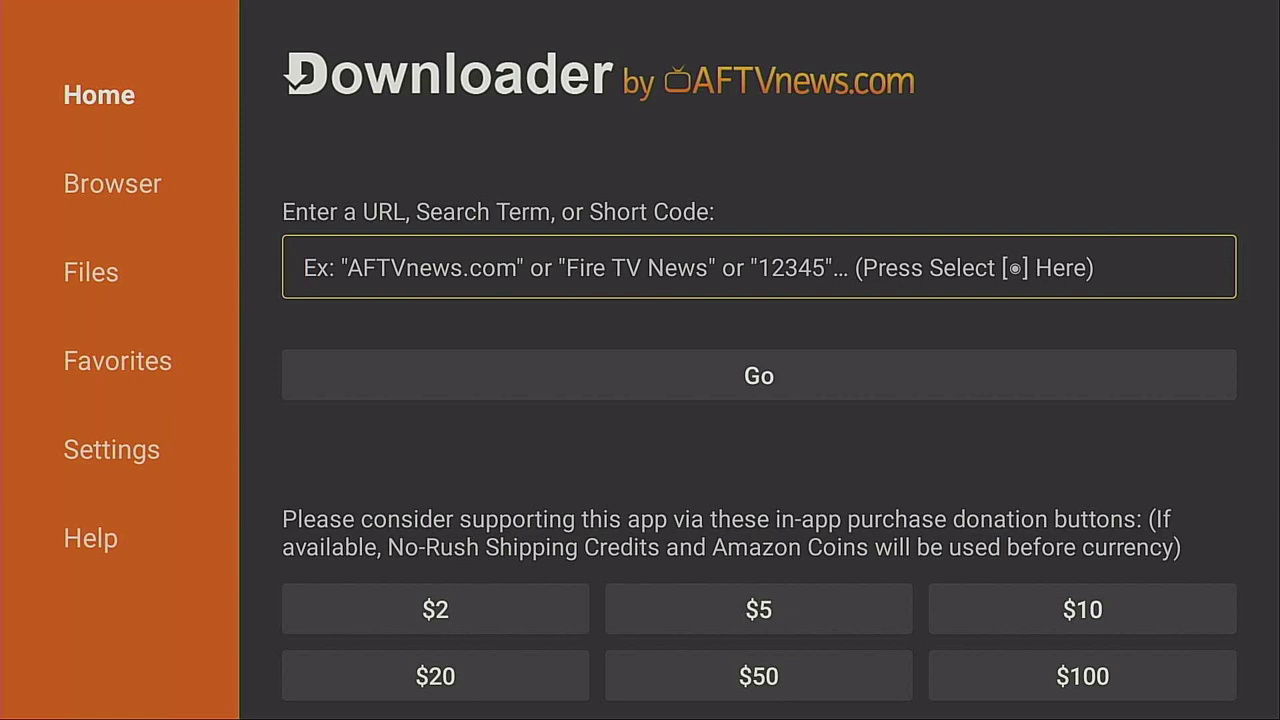
Step: Enter short code 218330 in Downloader's URL field and go to the site
key(Return)
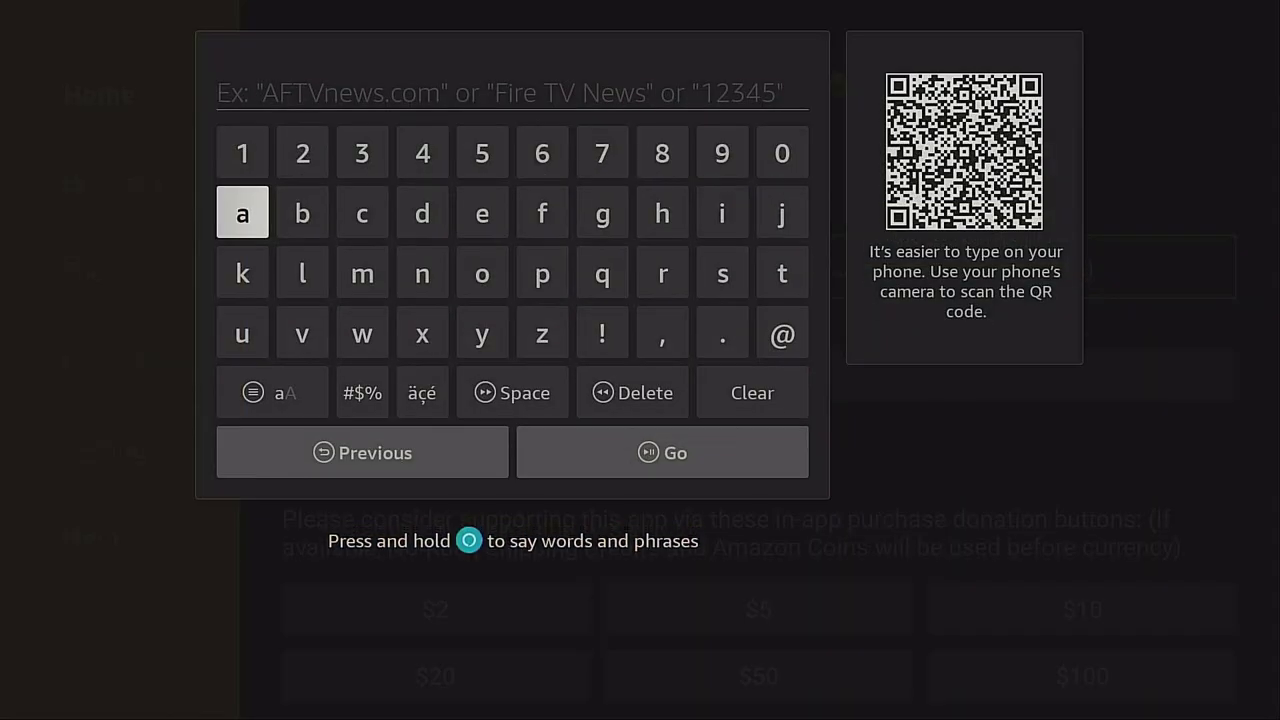
key(Up)
key(Right)
key(Return)
key(Left)
key(Return)
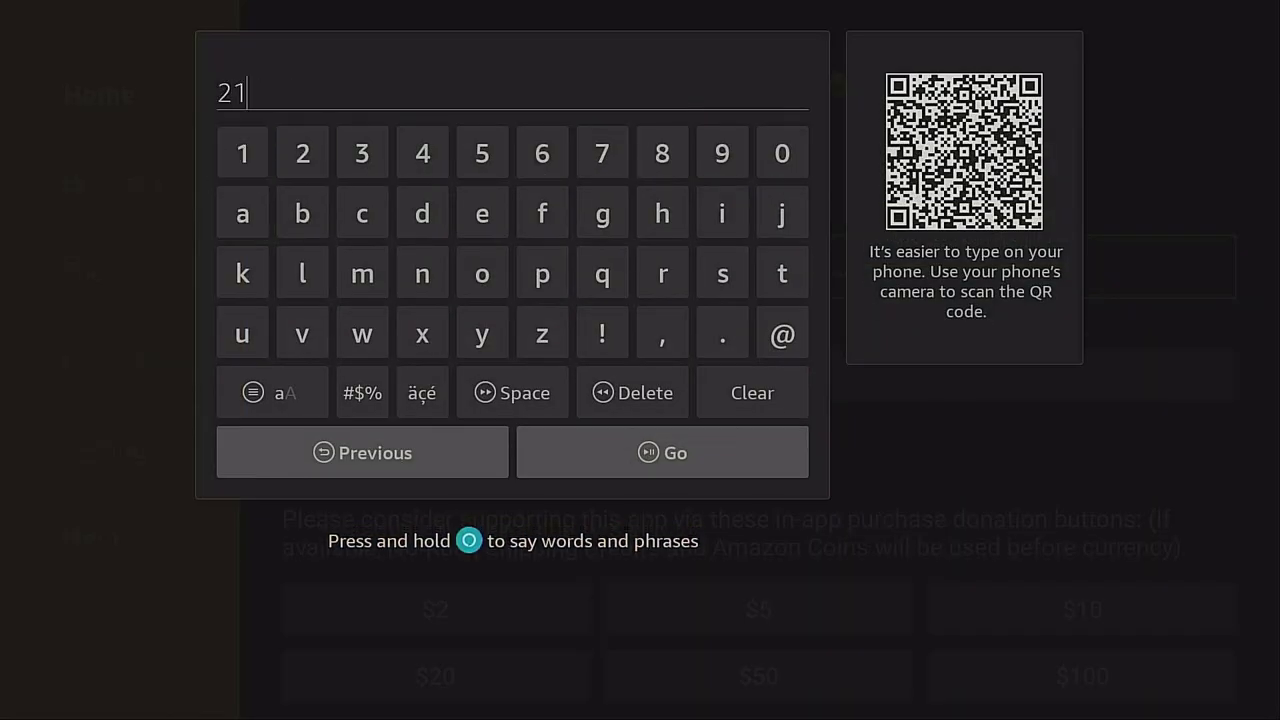
key(Left)
key(Left)
key(Left)
key(Return)
key(Left)
key(Left)
key(Left)
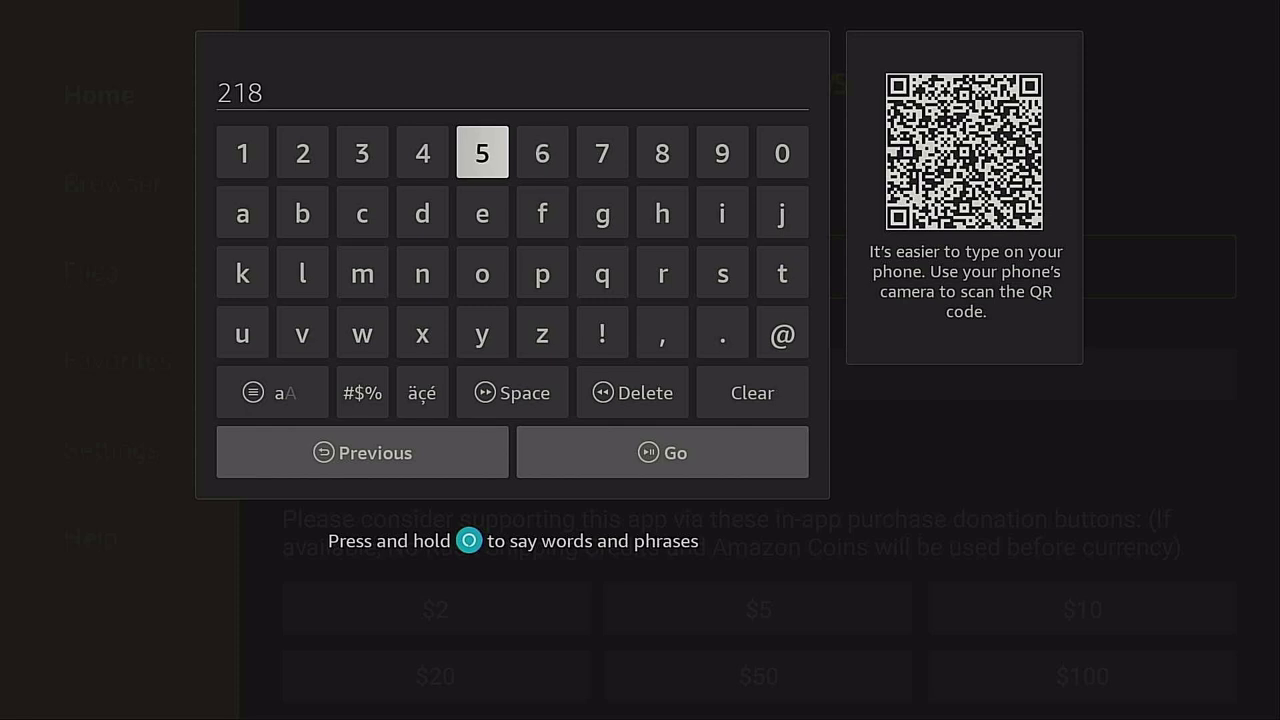
key(Left)
key(Left)
key(Return)
key(Return)
key(Right)
key(Right)
key(Right)
key(Right)
key(Right)
key(Right)
key(Right)
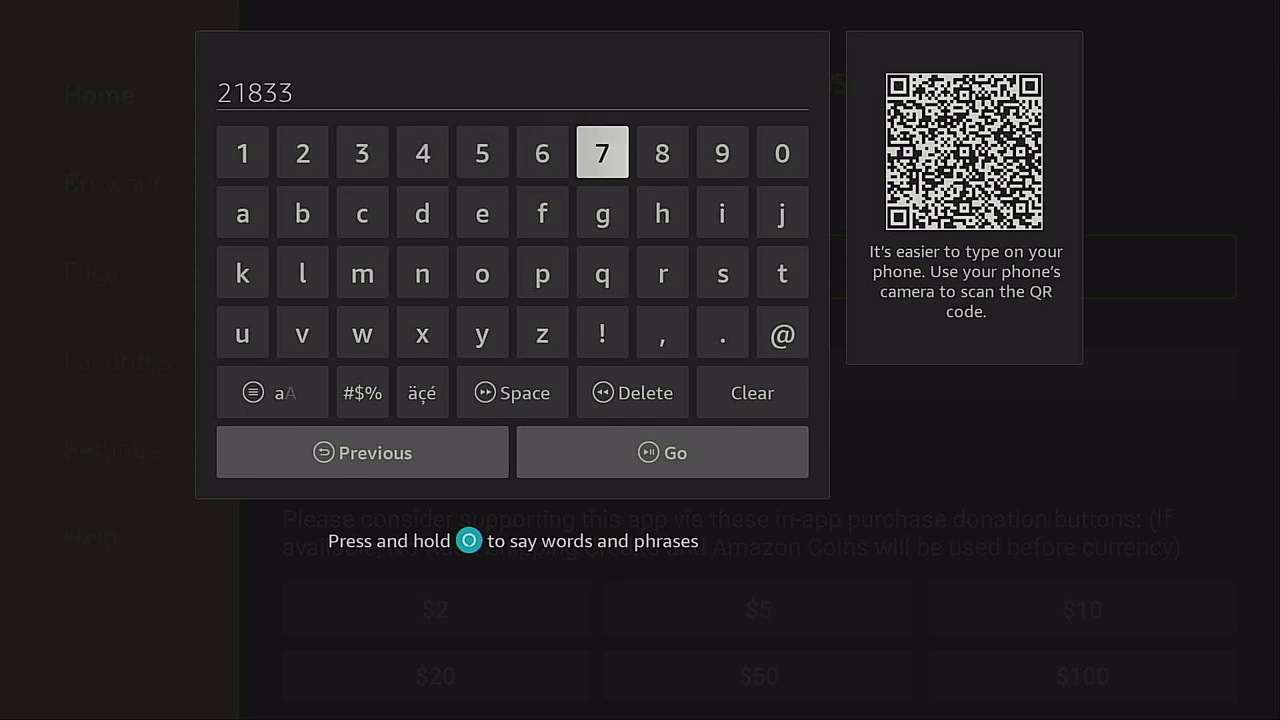
key(Return)
key(Down)
key(Down)
key(Down)
key(Down)
key(Down)
key(Return)
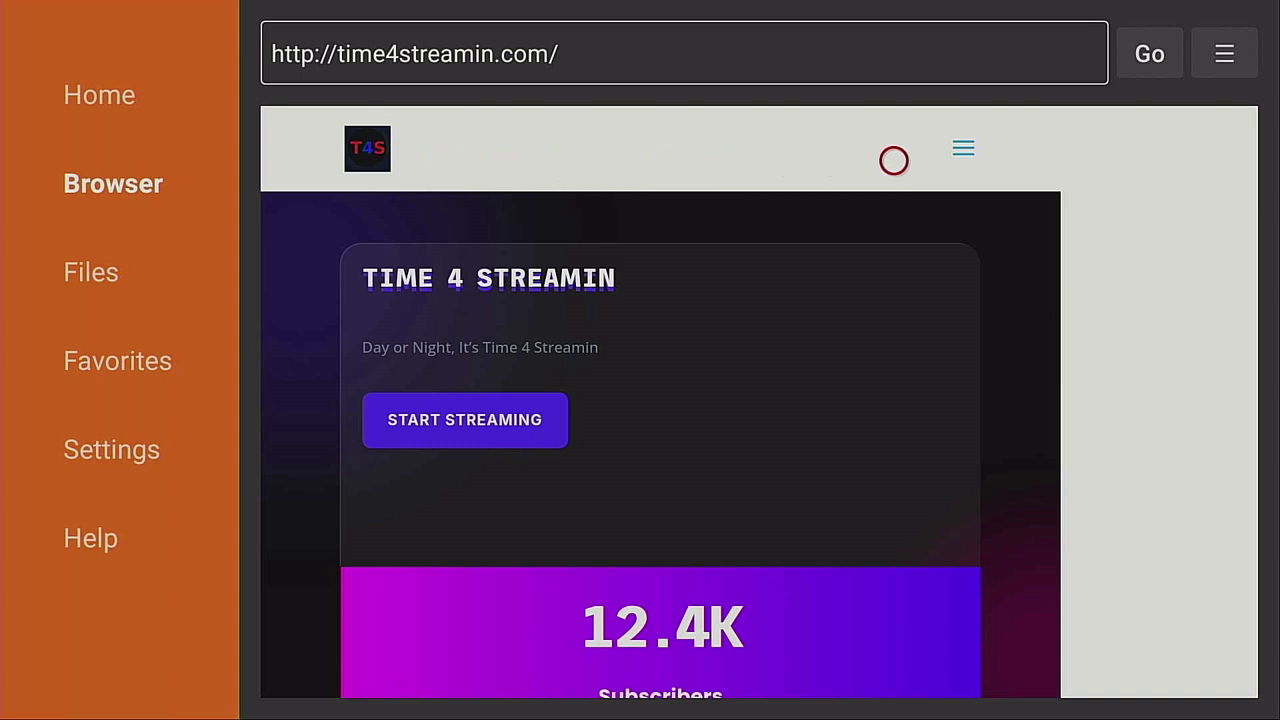
Step: Open Downloads from the Time 4 Streamin menu and scroll down the page
click(982, 160)
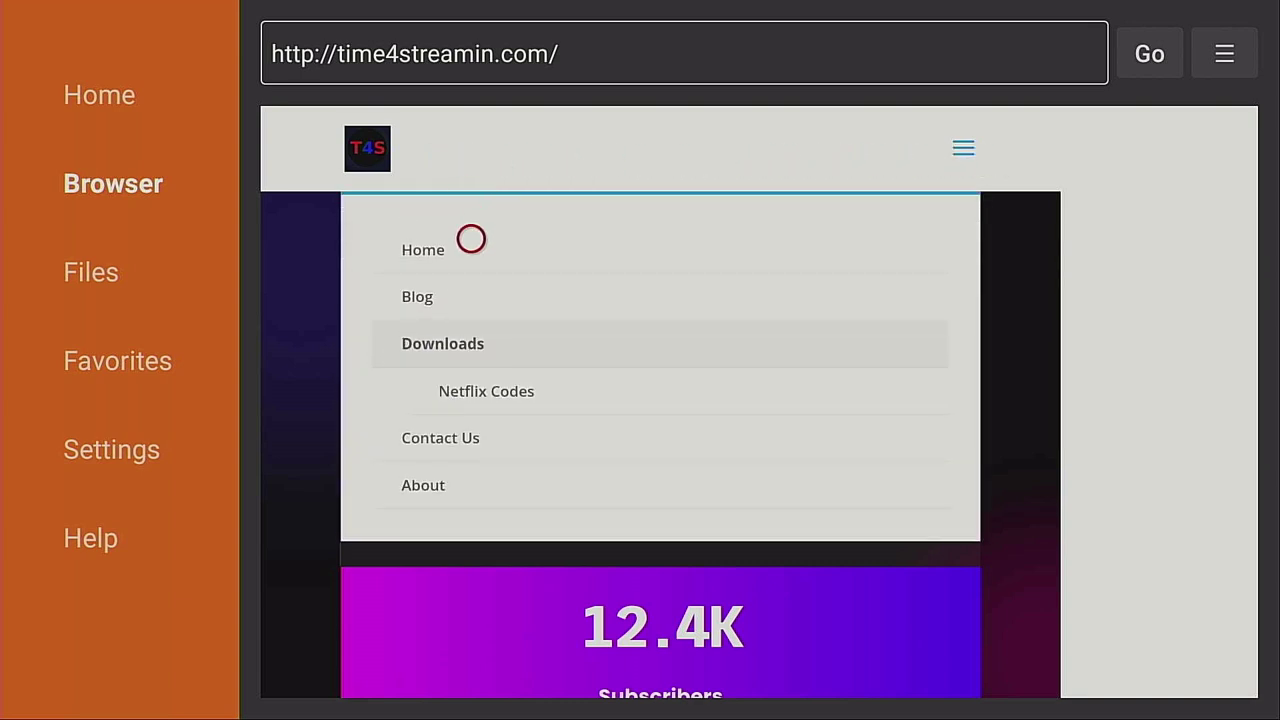
click(471, 362)
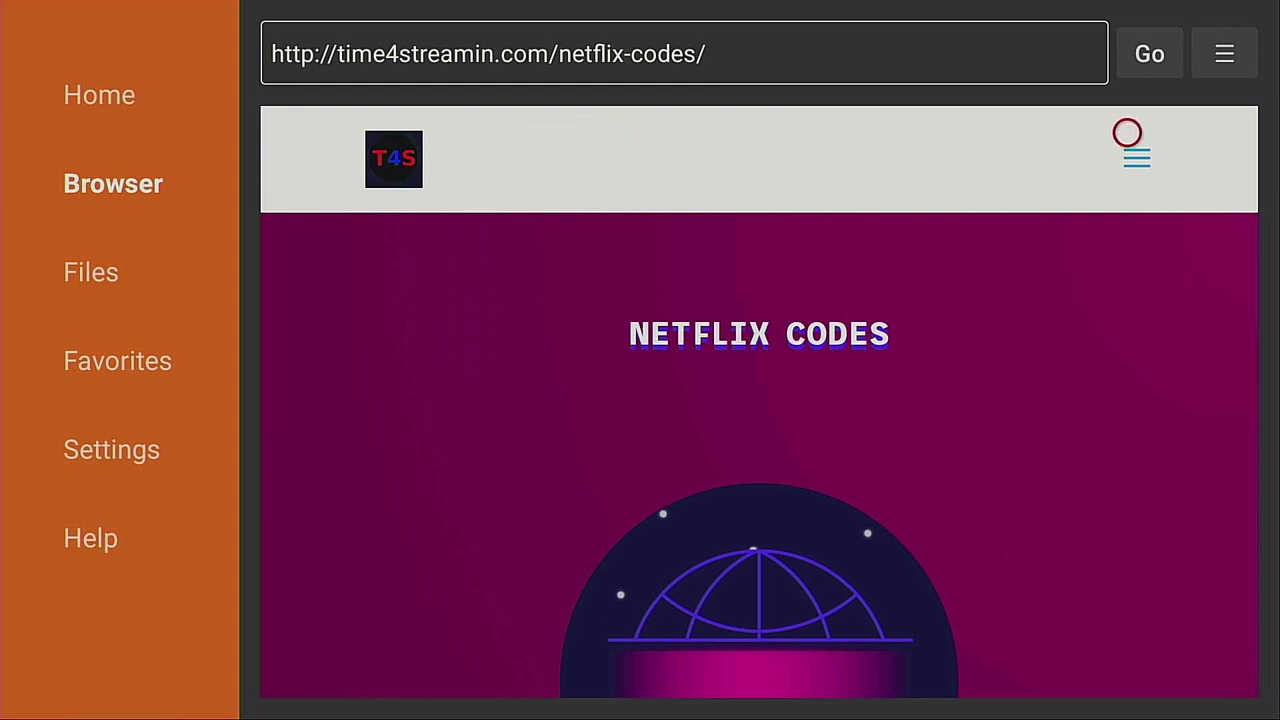
click(1127, 174)
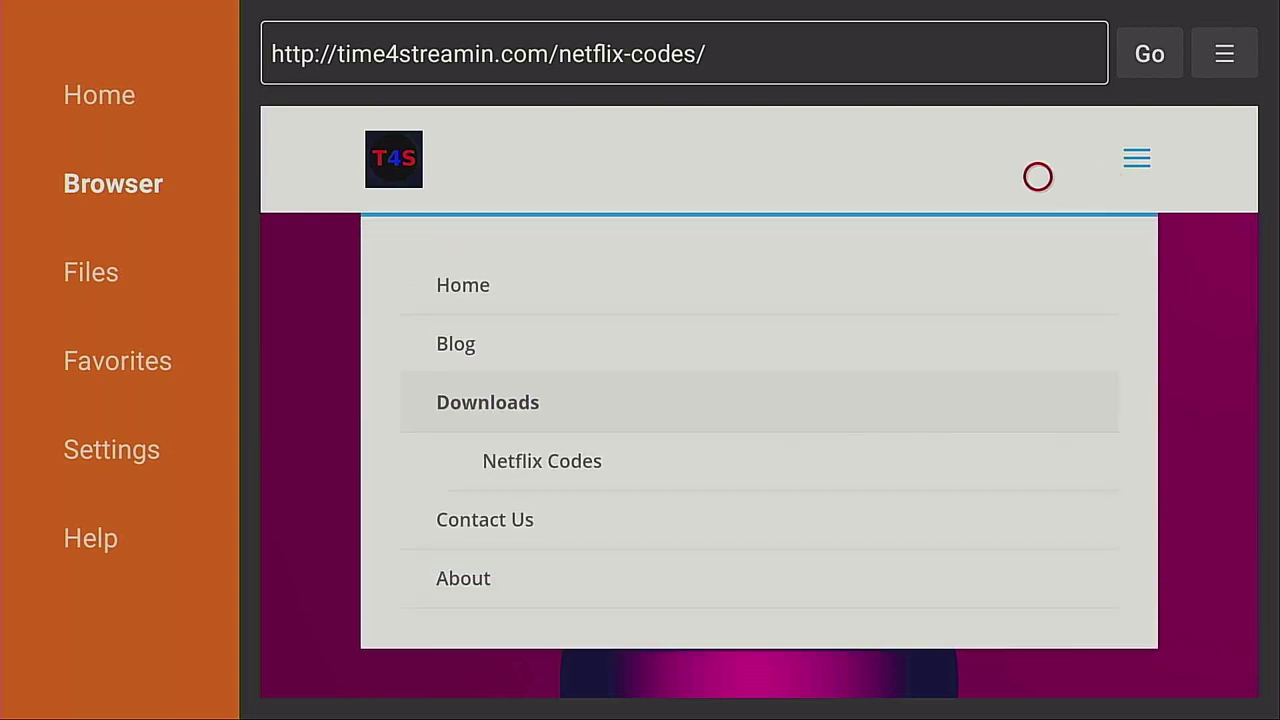
click(593, 420)
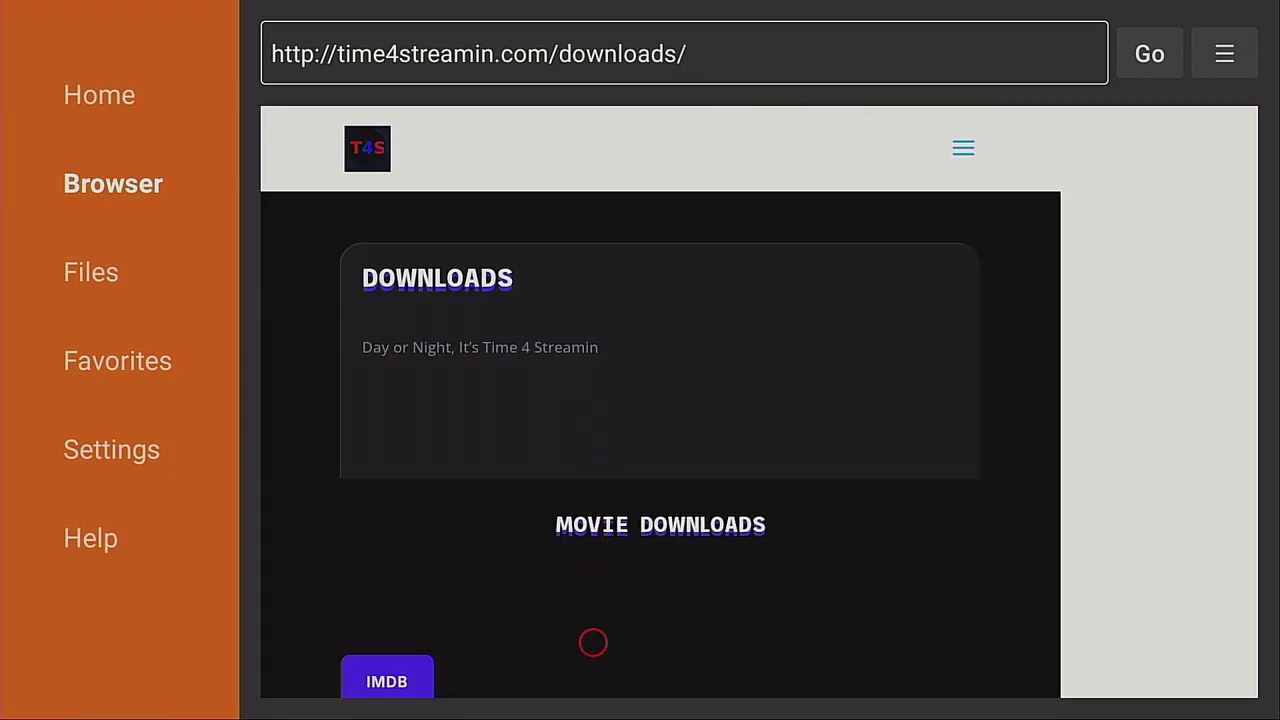
scroll(593, 671, down, 15)
scroll(593, 671, down, 5)
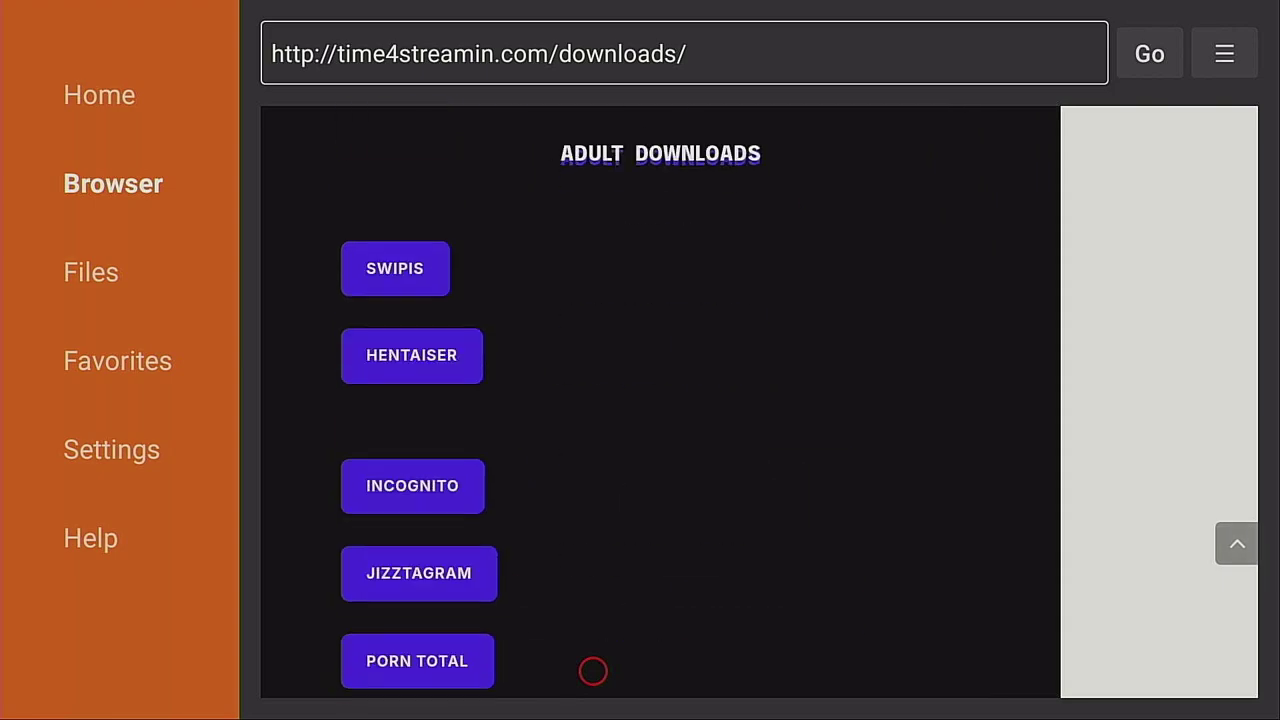
scroll(593, 671, down, 8)
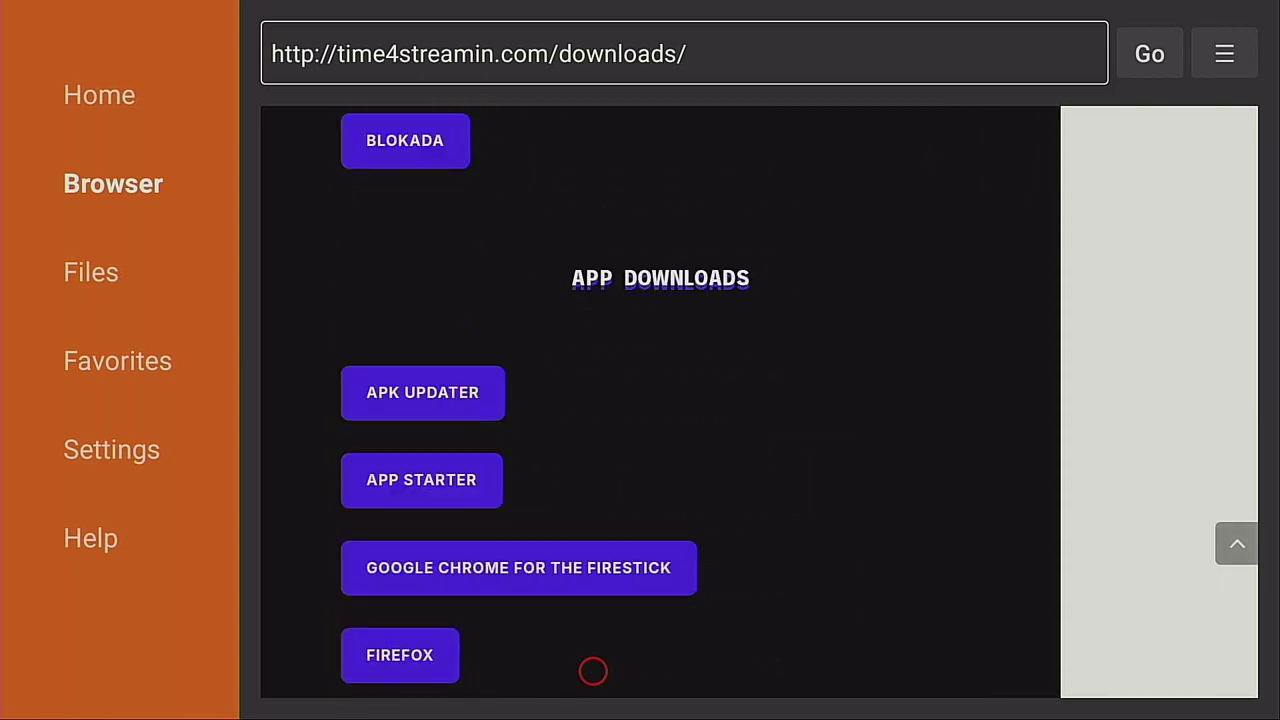
scroll(593, 671, down, 5)
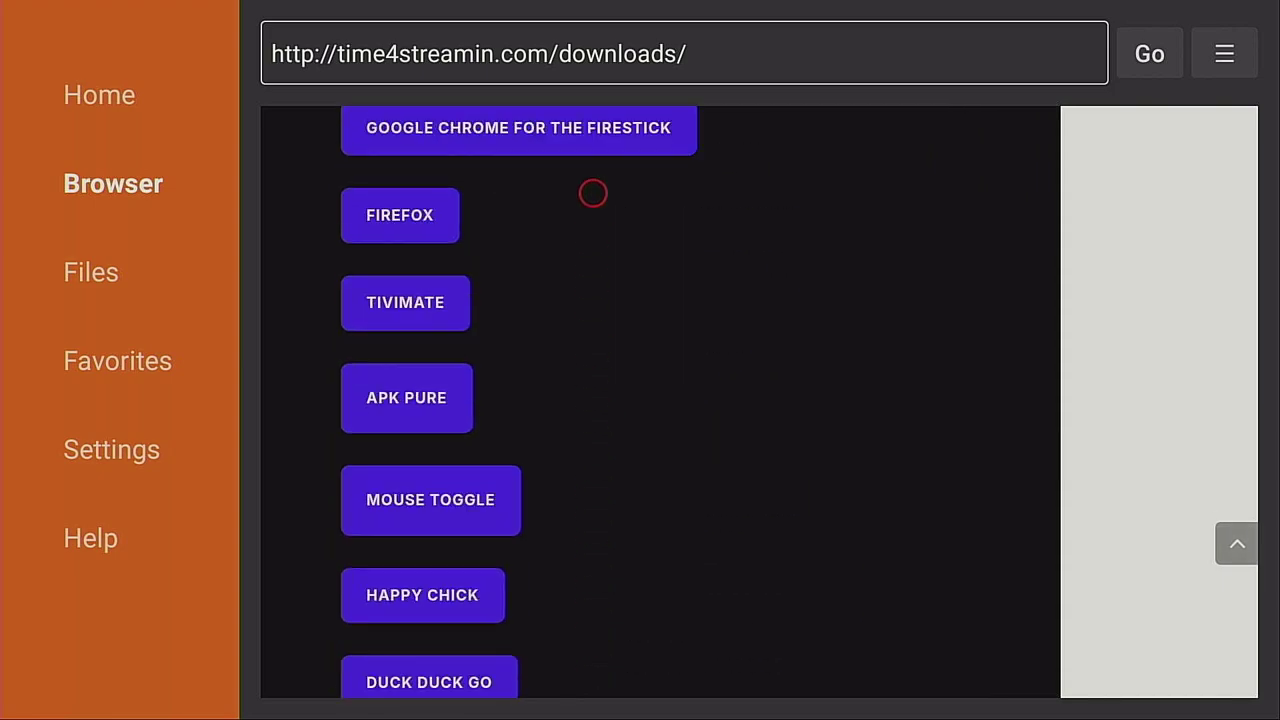
Step: Download the 33.5 MB AdGuard_v4.7.123.apk under Ad Blocker Downloads, then delete the downloaded file
scroll(593, 133, up, 7)
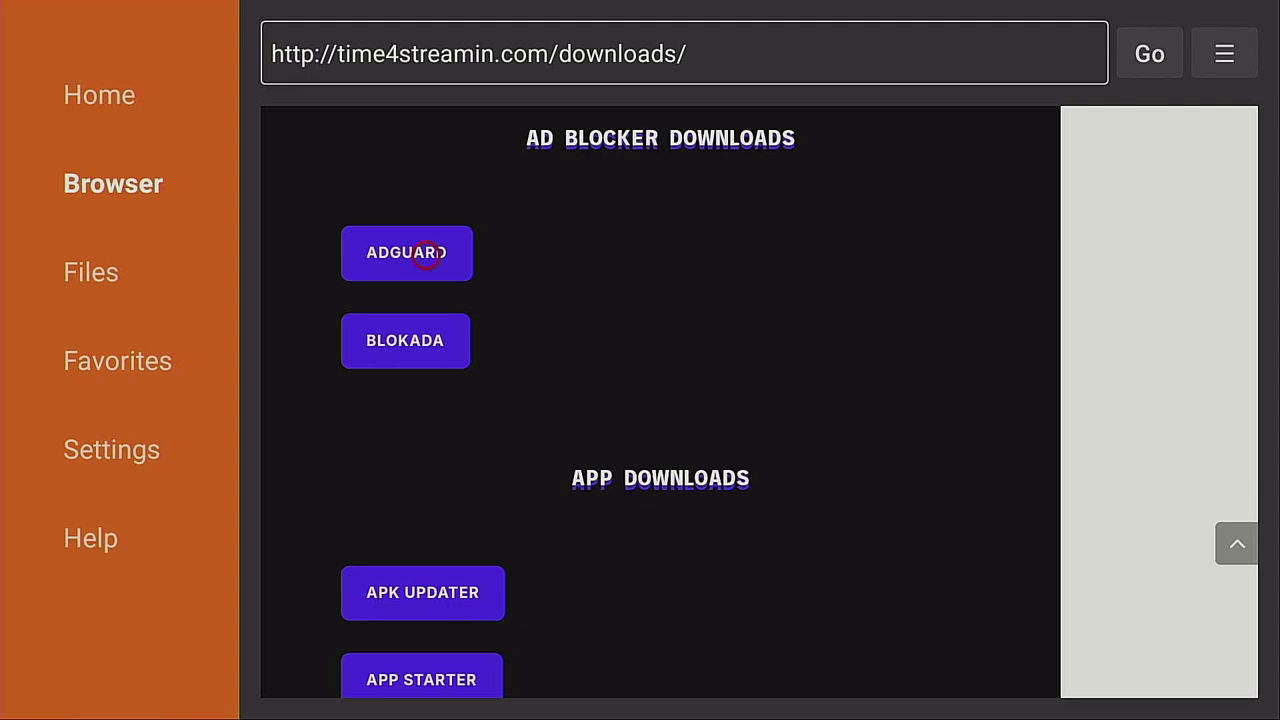
click(450, 252)
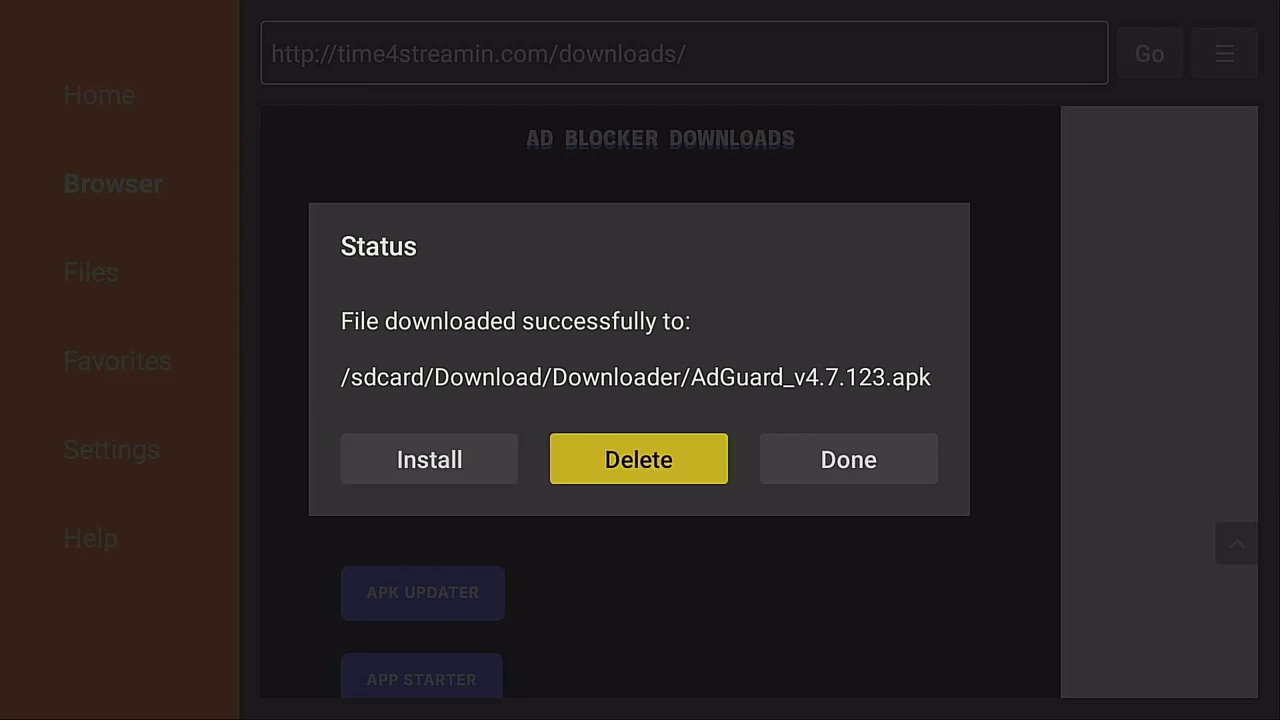
key(Return)
key(Left)
key(Return)
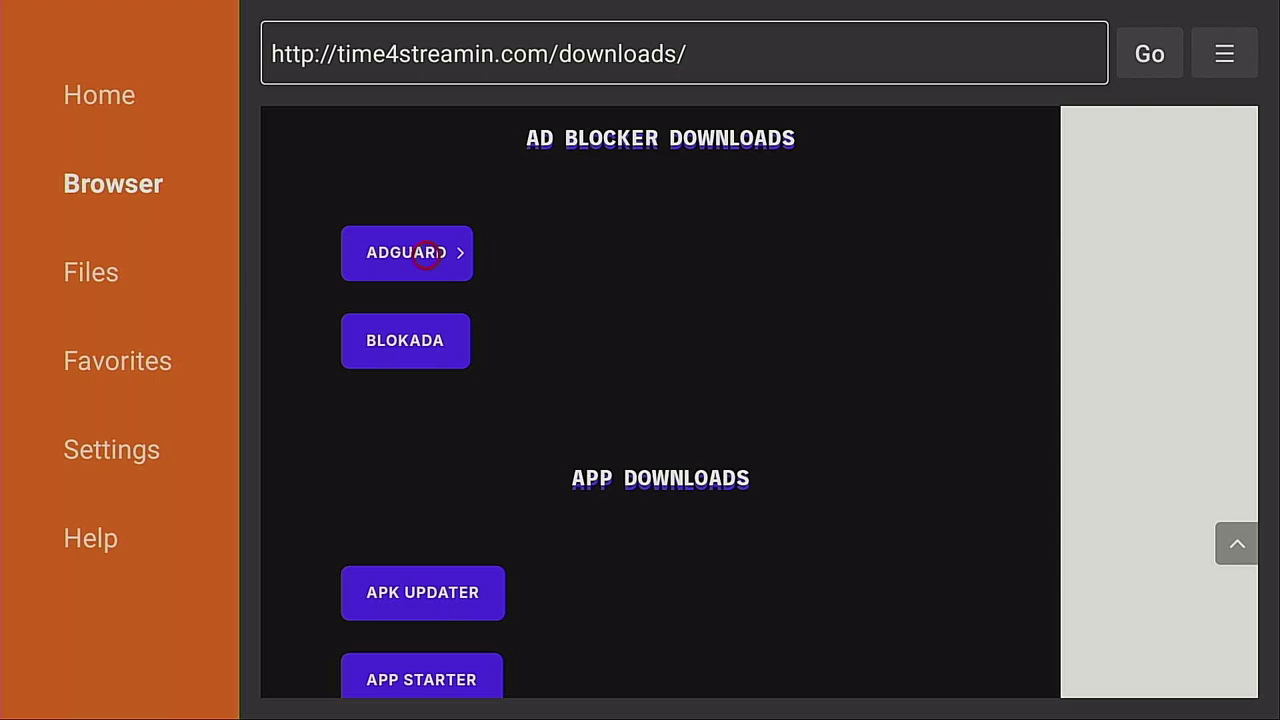
Step: Move AdGuard to the front of Your Apps & Channels and return to Home
key(Home)
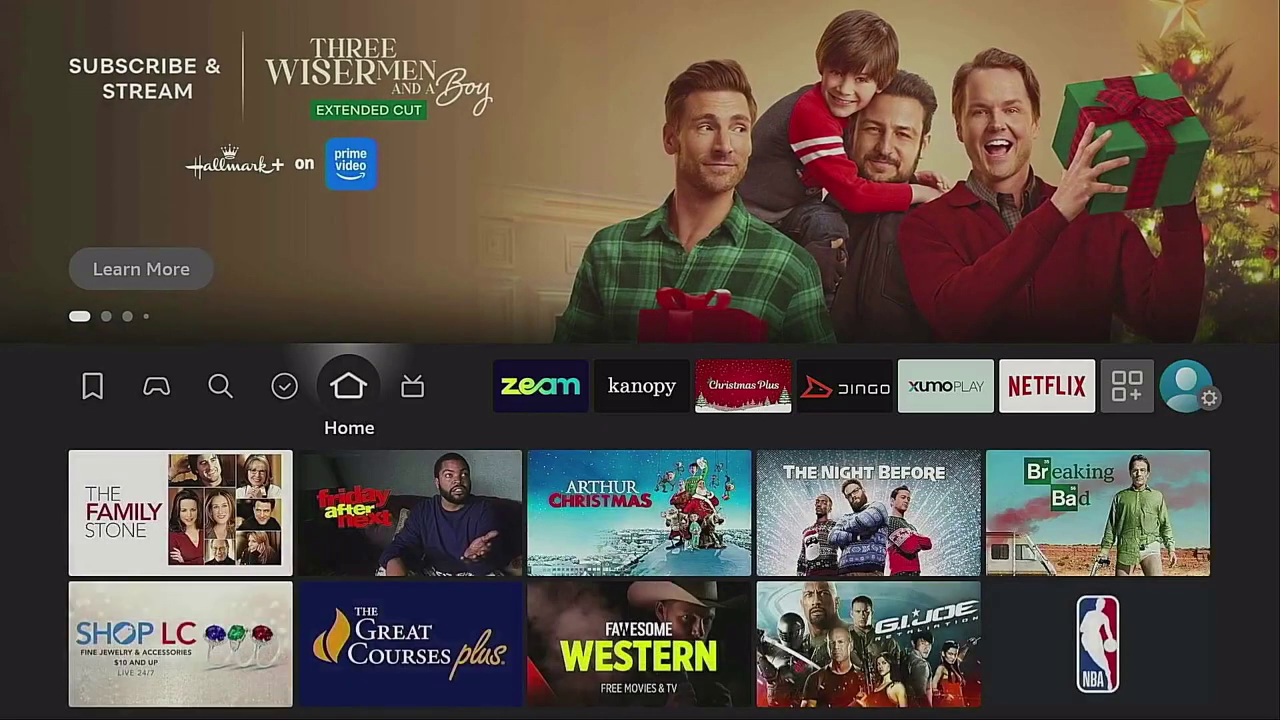
key(Right)
key(Right)
key(Right)
key(Right)
key(Right)
key(Right)
key(Right)
key(Right)
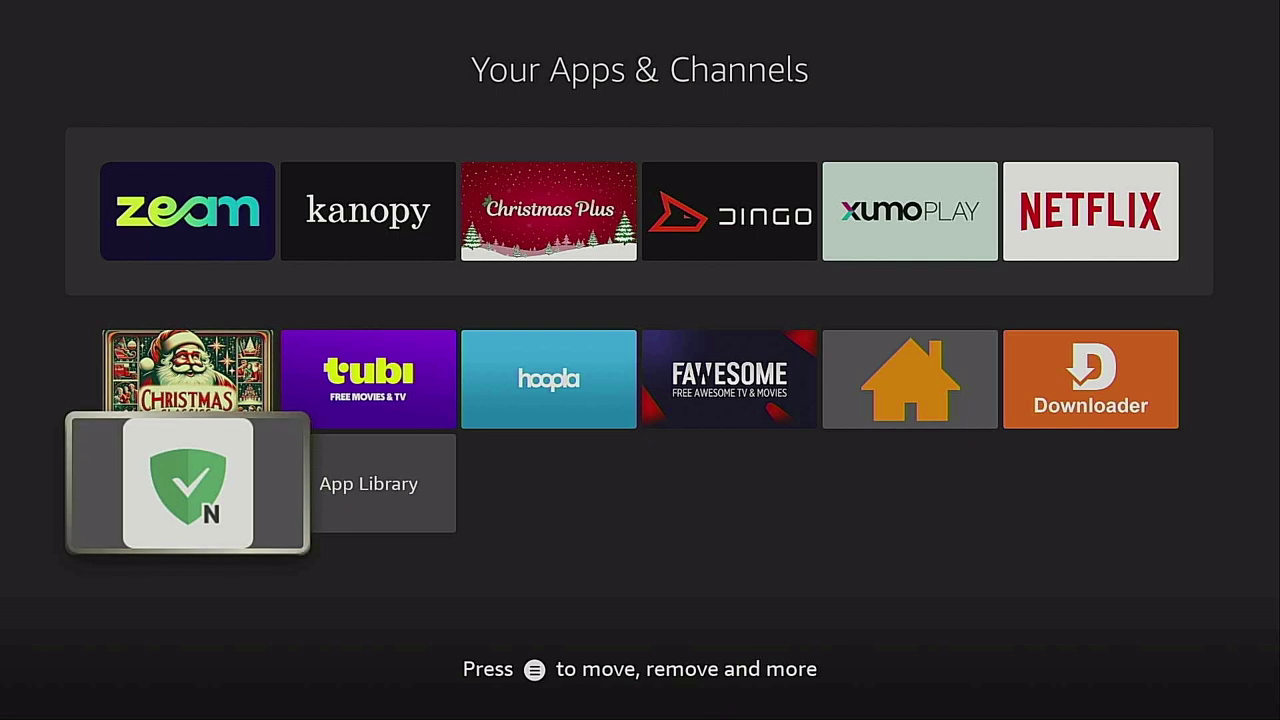
key(Menu)
key(Down)
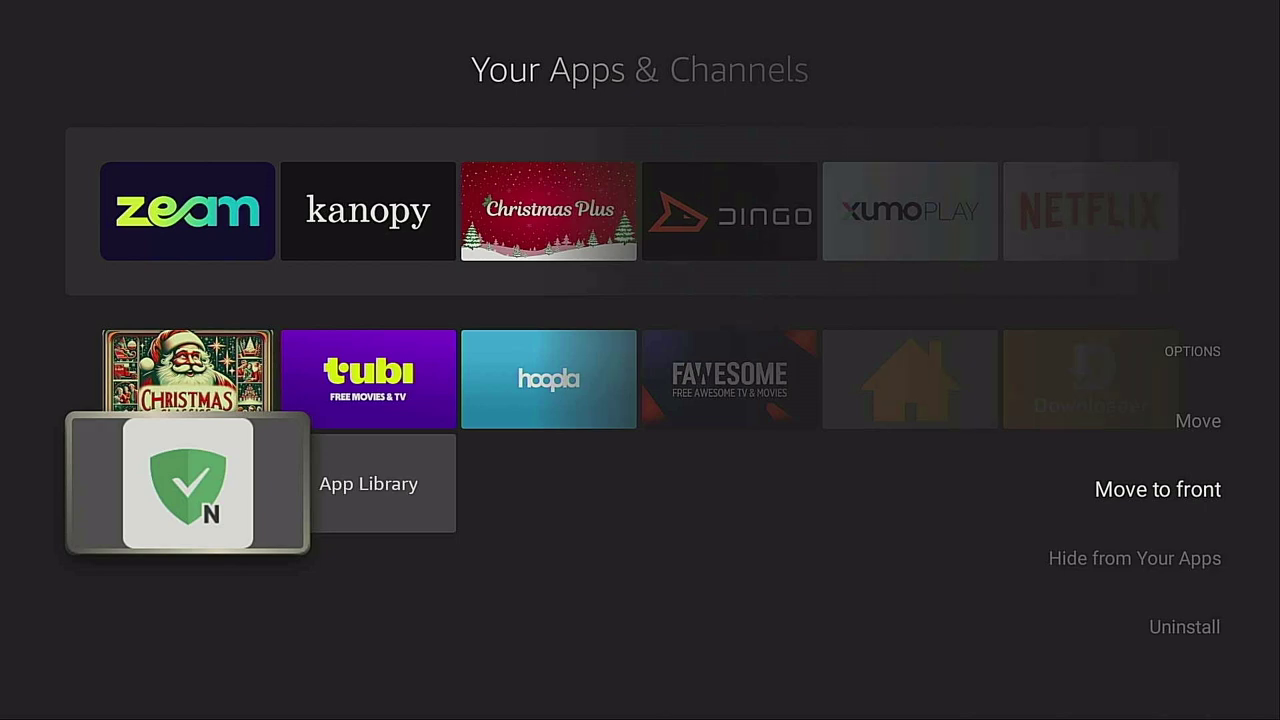
key(Return)
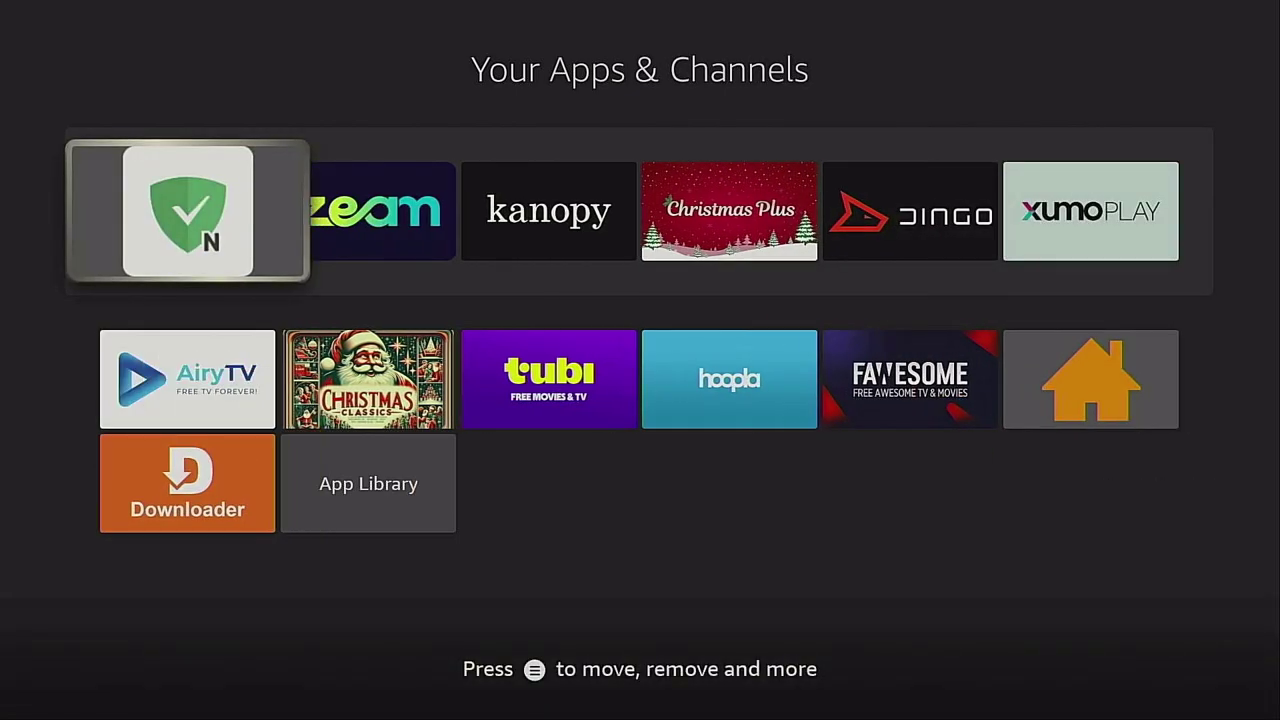
key(Escape)
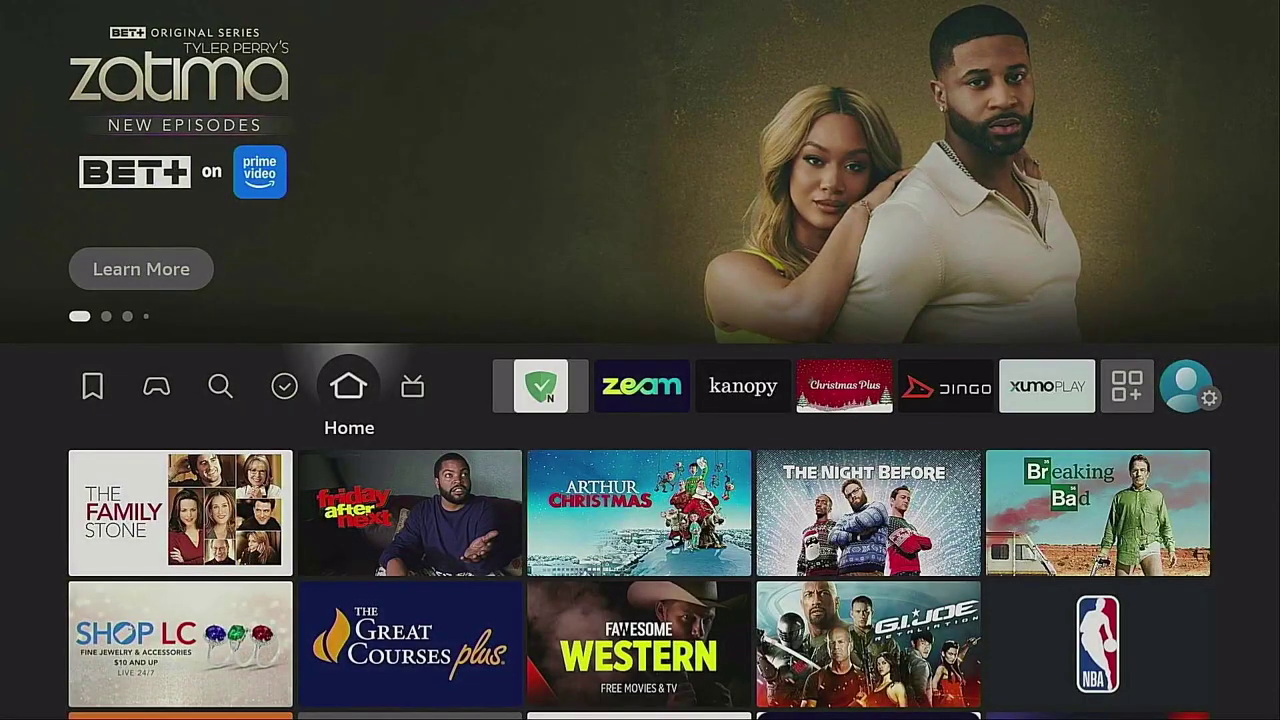
Step: Launch AdGuard from its tile on the home row
key(Right)
key(Right)
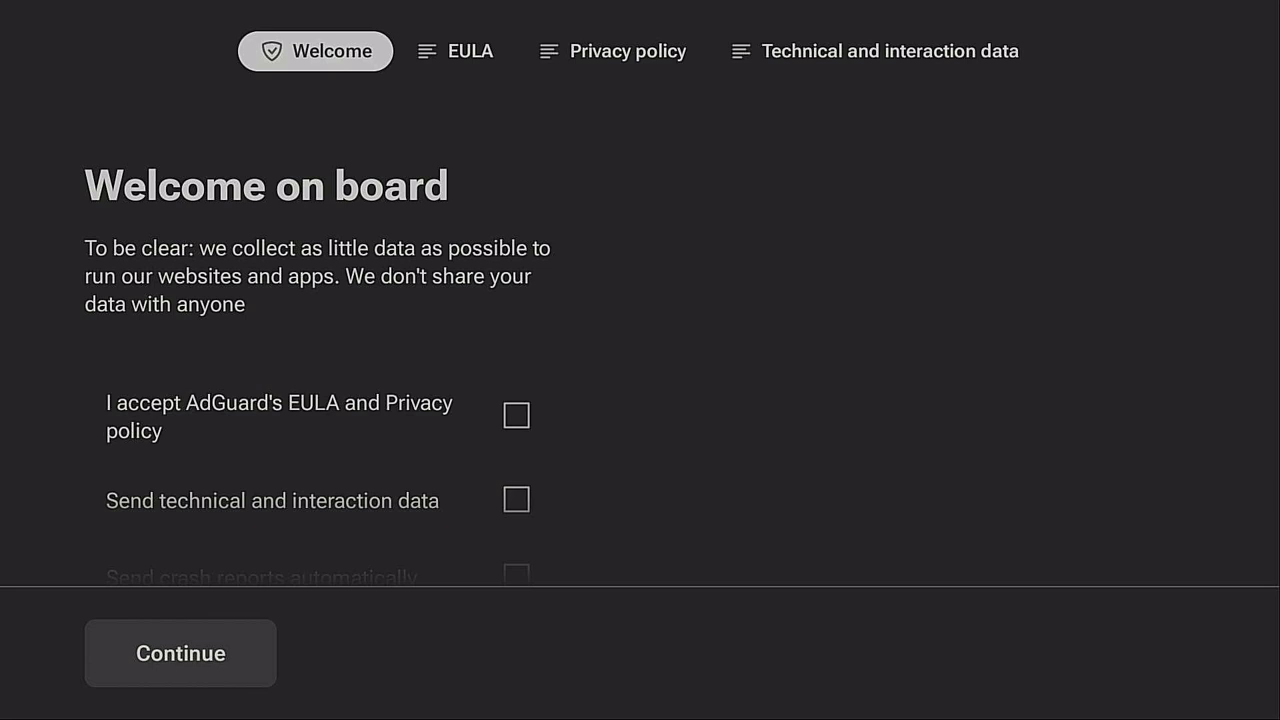
Step: Accept AdGuard's EULA and Privacy policy and continue past the consent page
key(Down)
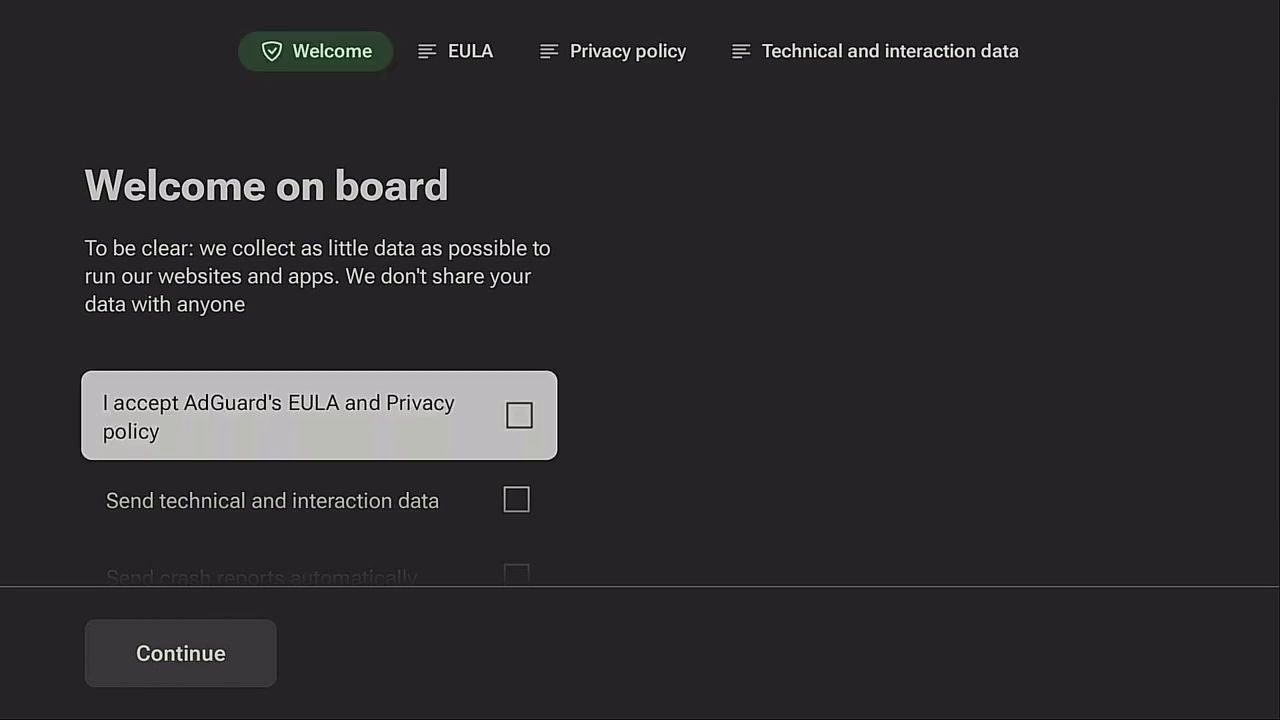
key(Return)
key(Down)
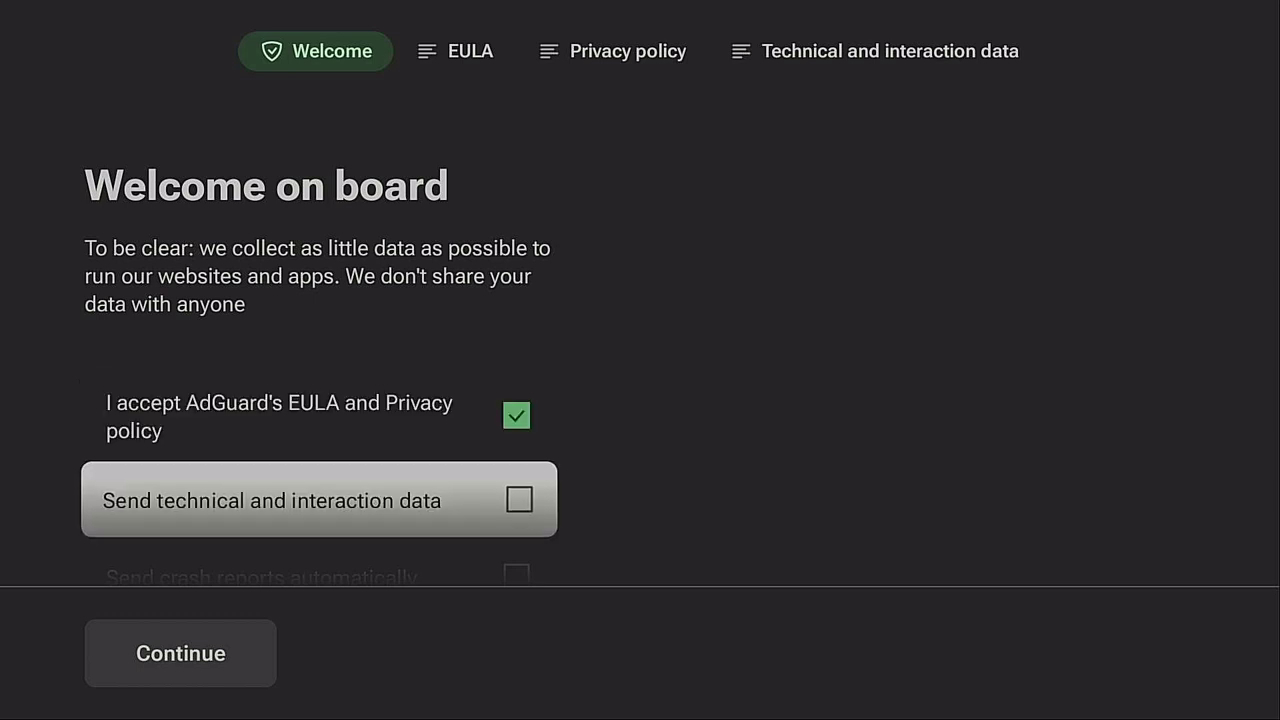
key(Down)
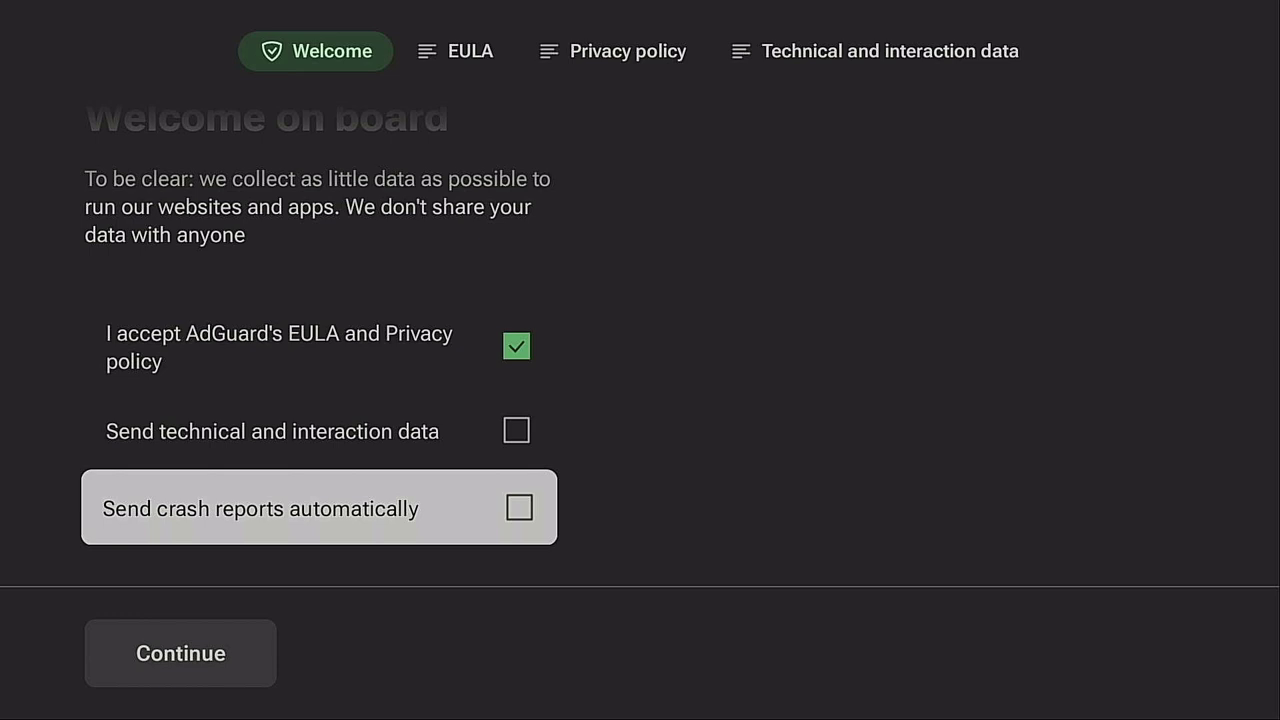
key(Down)
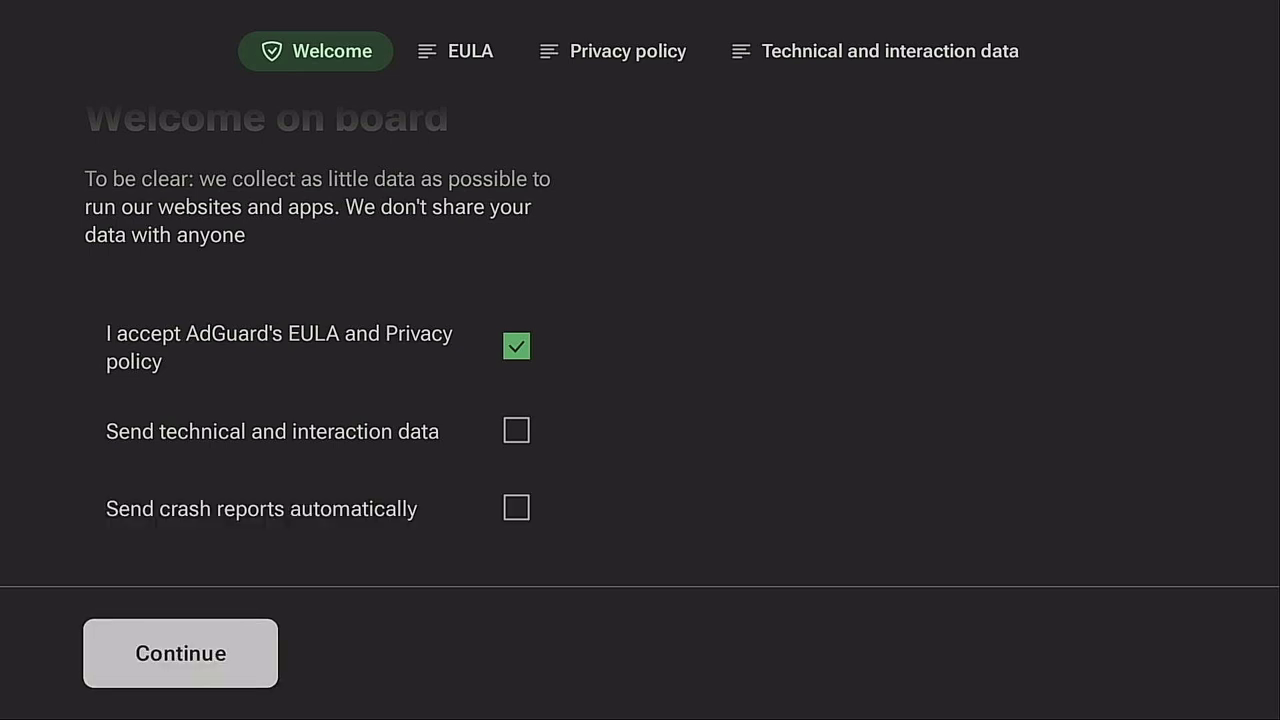
key(Return)
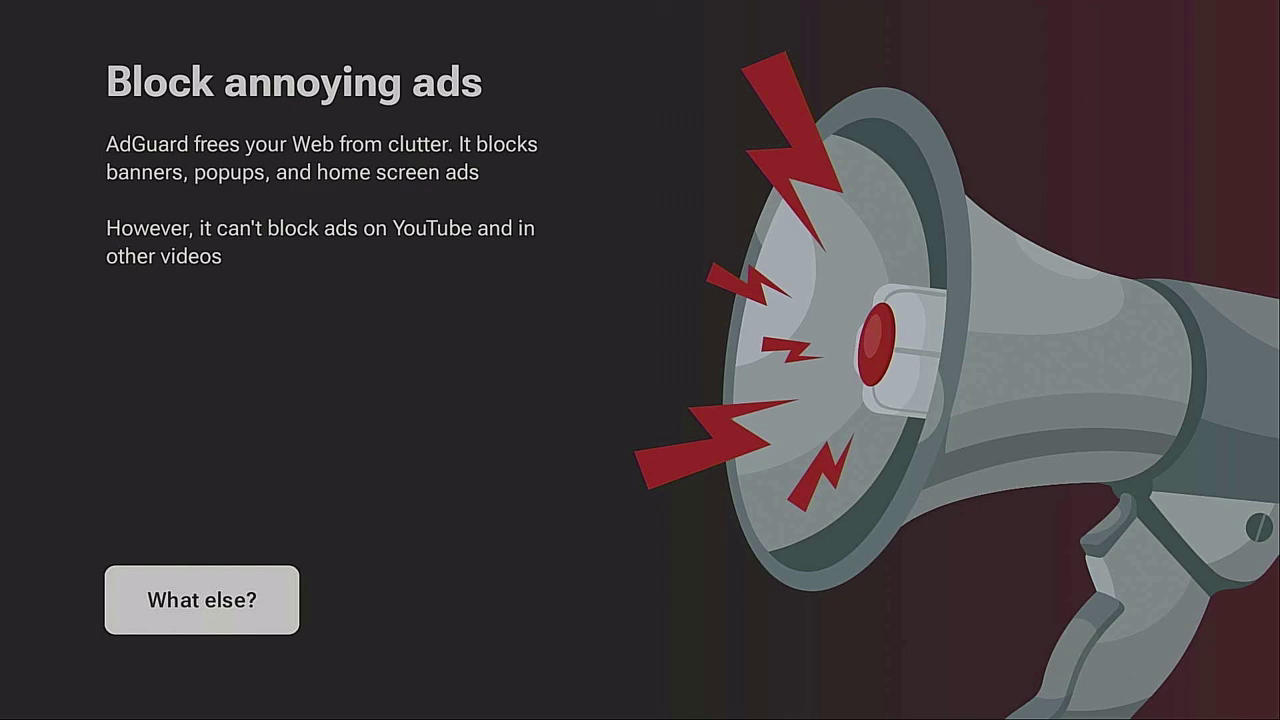
Step: Go through the onboarding pages with What else? twice, then Protect my TV
key(Return)
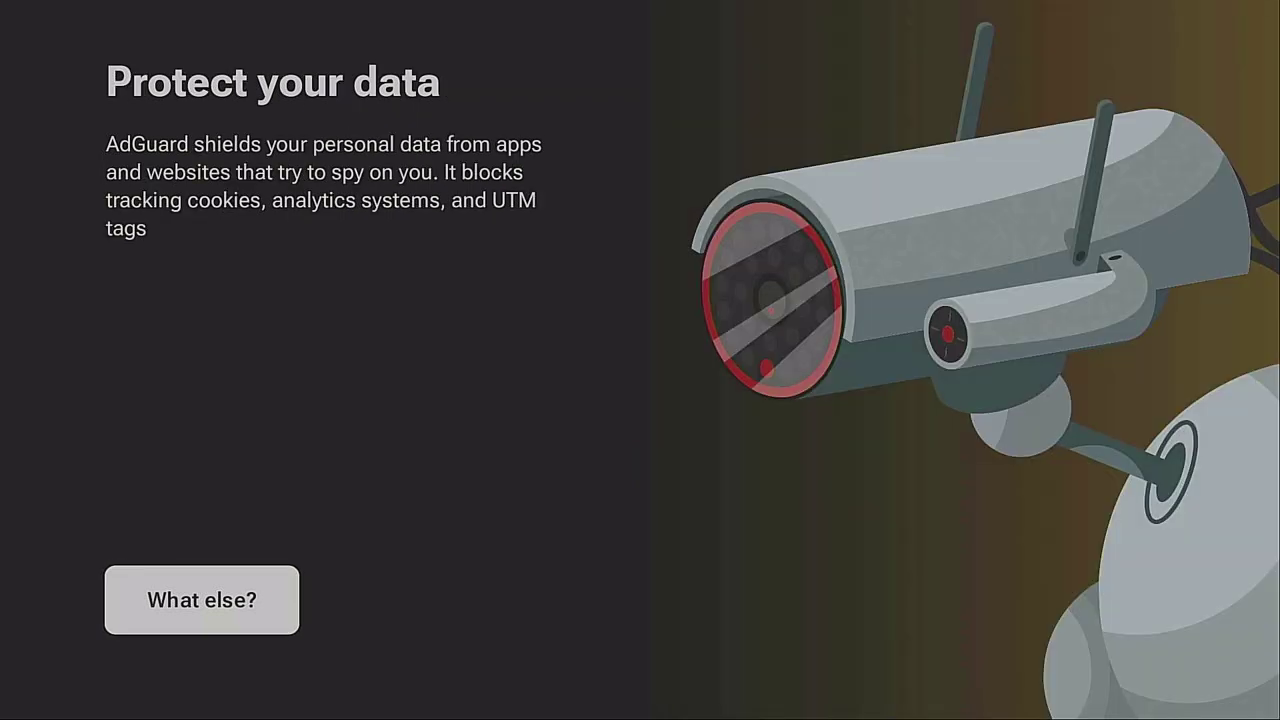
key(Return)
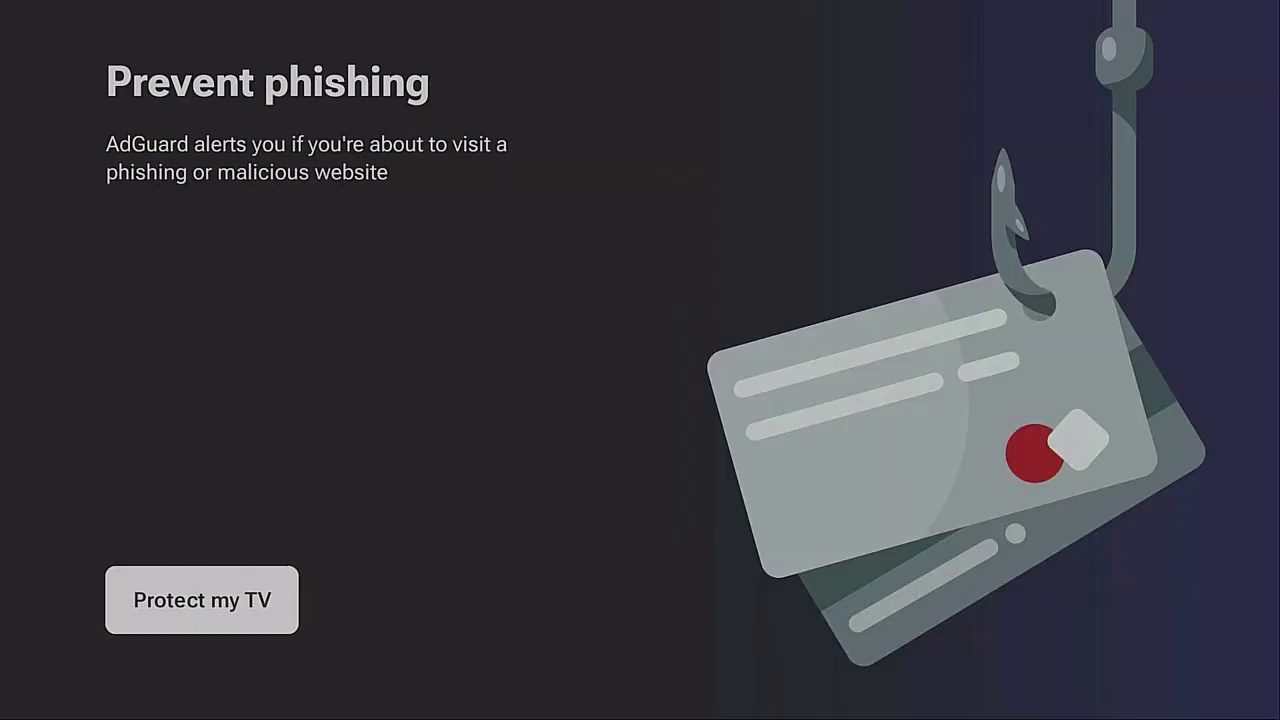
key(Return)
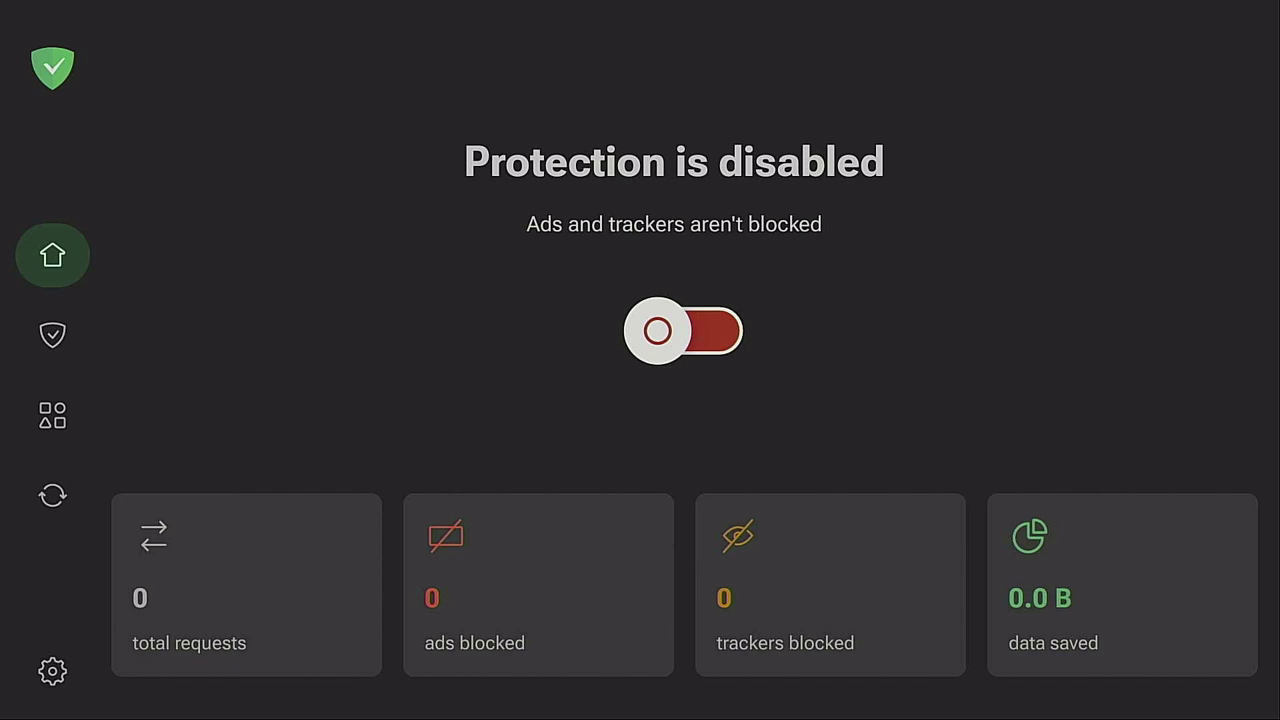
Step: Switch AdGuard protection on and accept the VPN connection request so it reads Protection is enabled
key(Return)
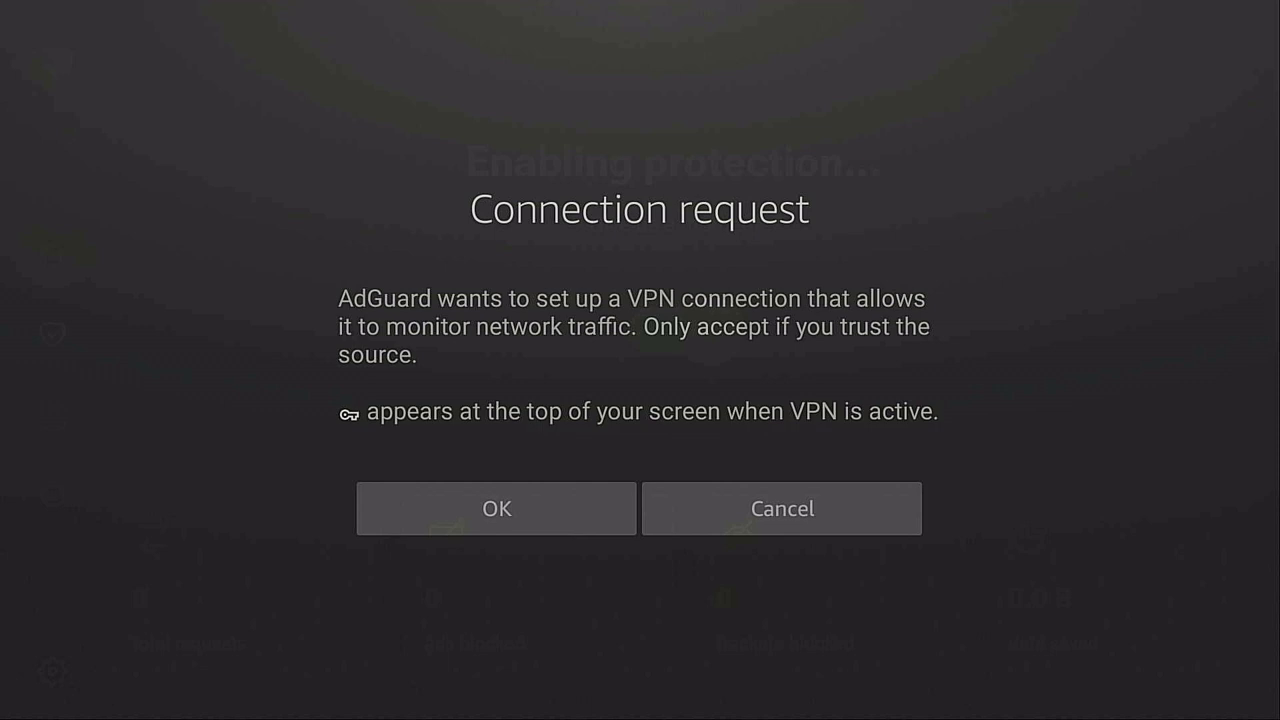
click(496, 508)
key(Return)
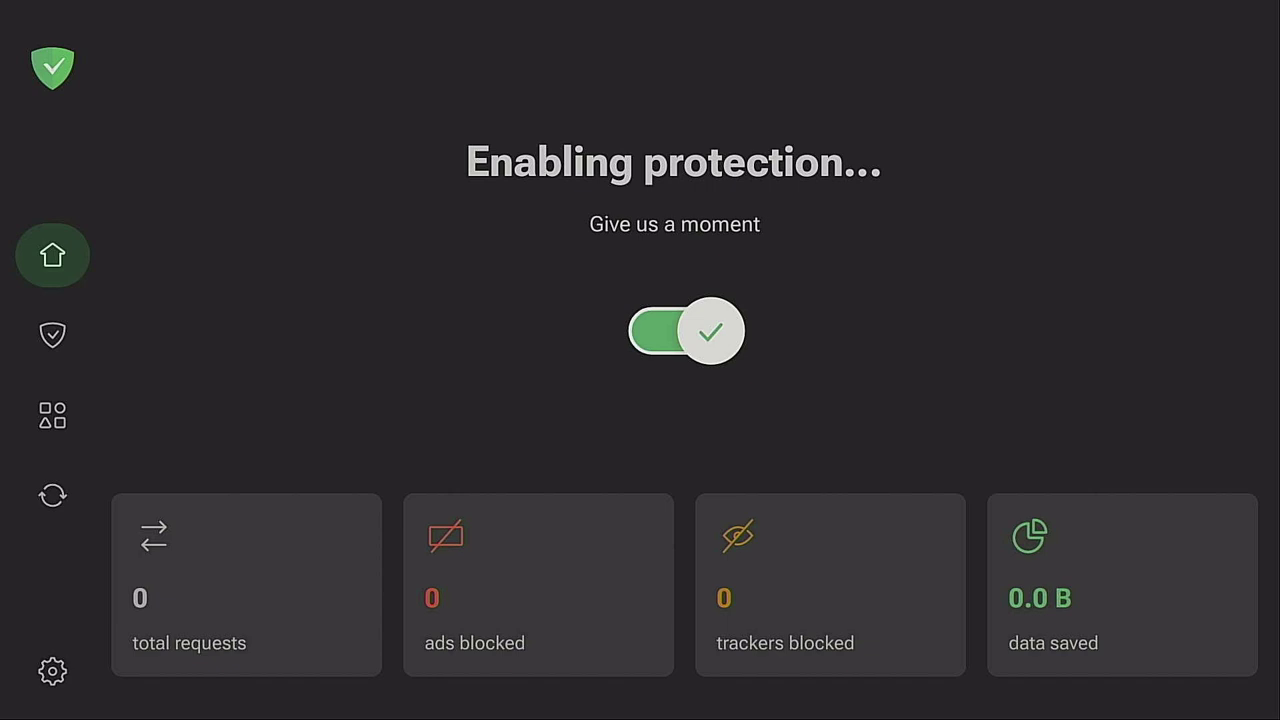
key(Left)
key(Down)
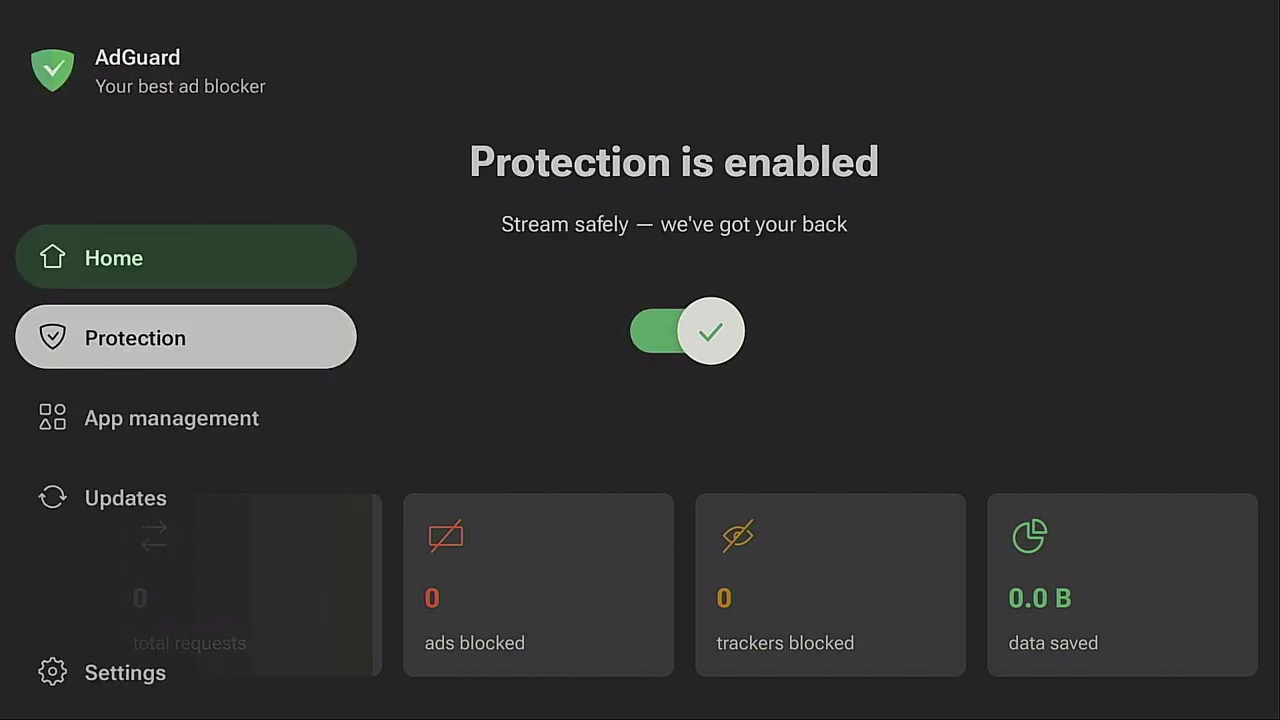
Step: Open AdGuard's Protection section and turn Tracking protection on
key(Return)
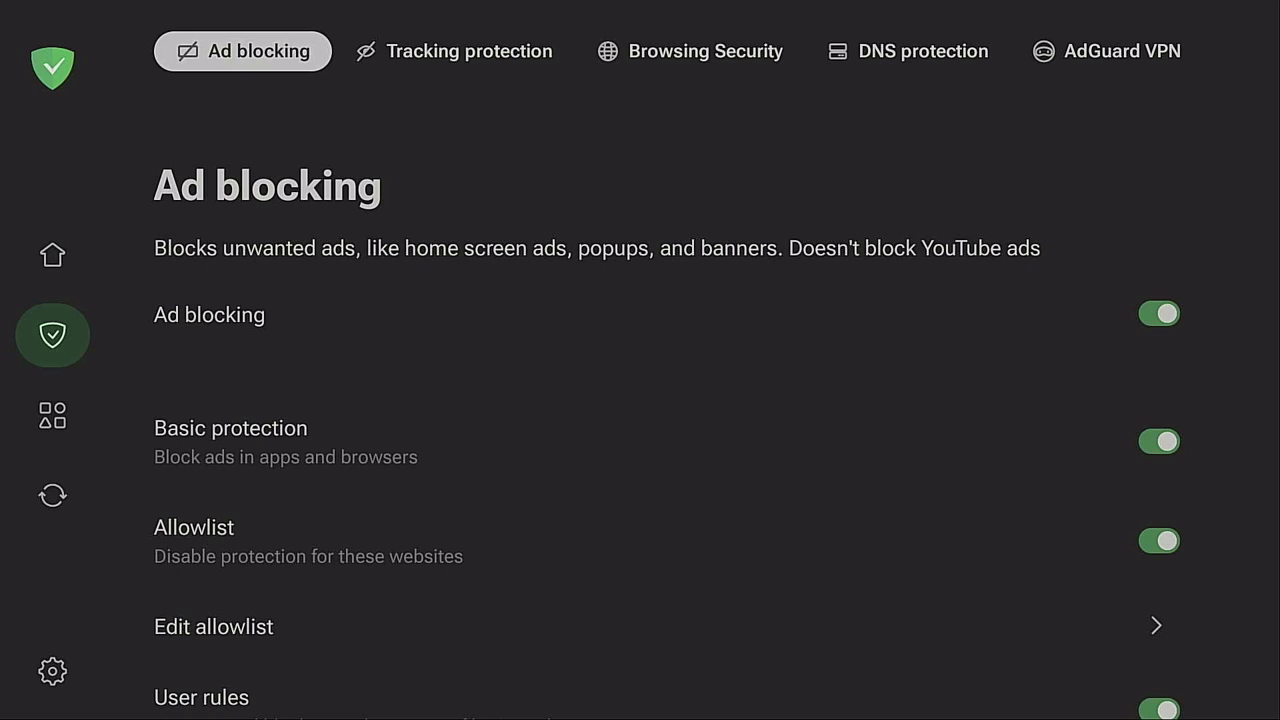
key(Right)
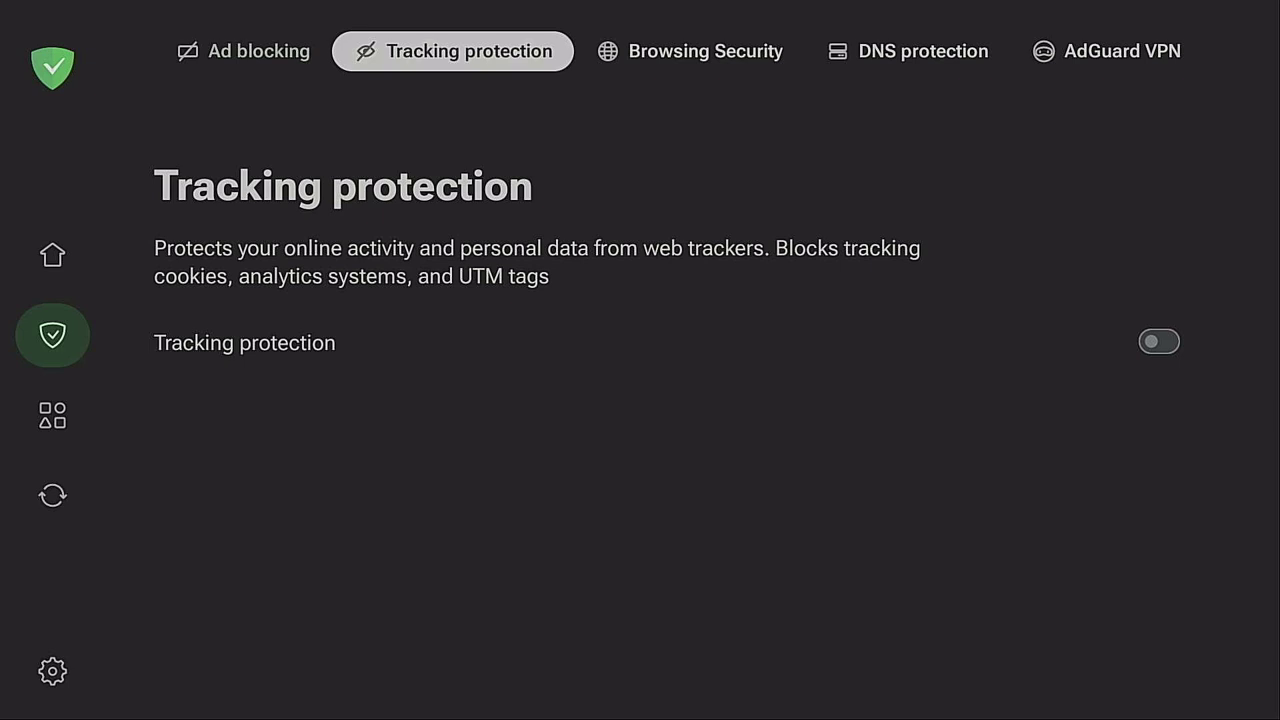
key(Down)
key(Return)
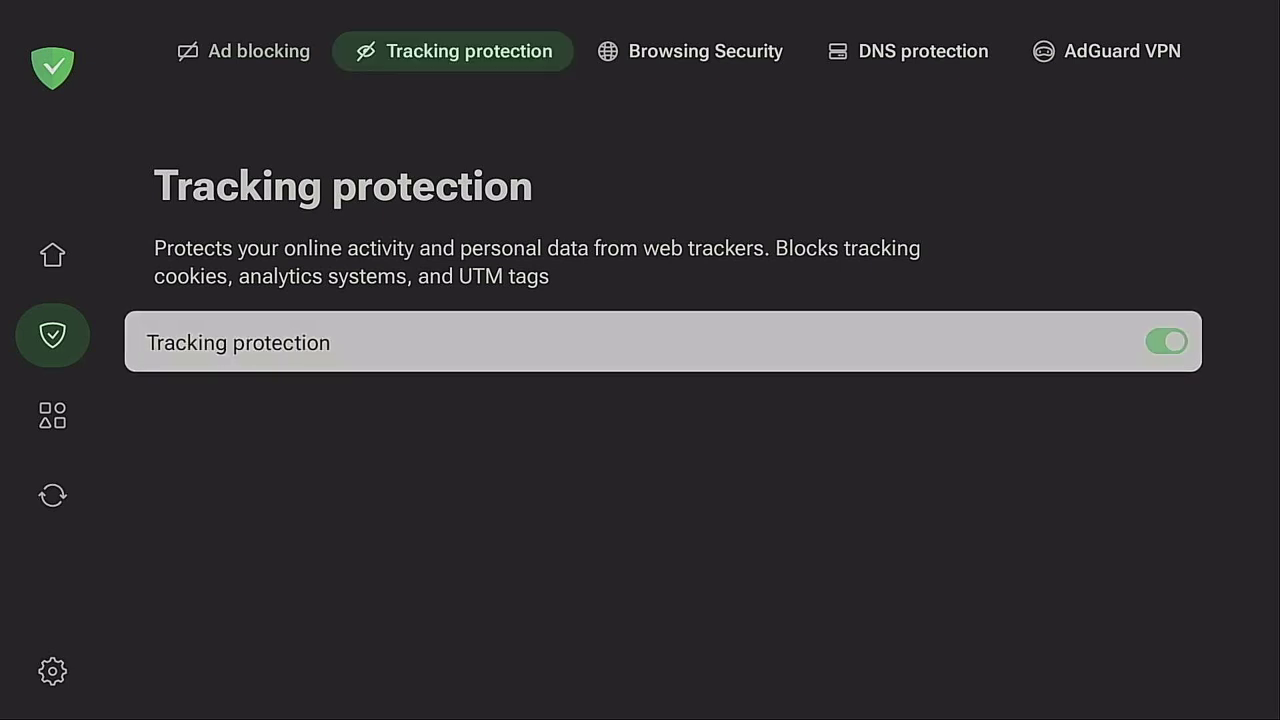
key(Up)
Step: Review the Browsing Security, DNS protection (DNS servers) and AdGuard VPN pages, then return to Ad blocking
key(Right)
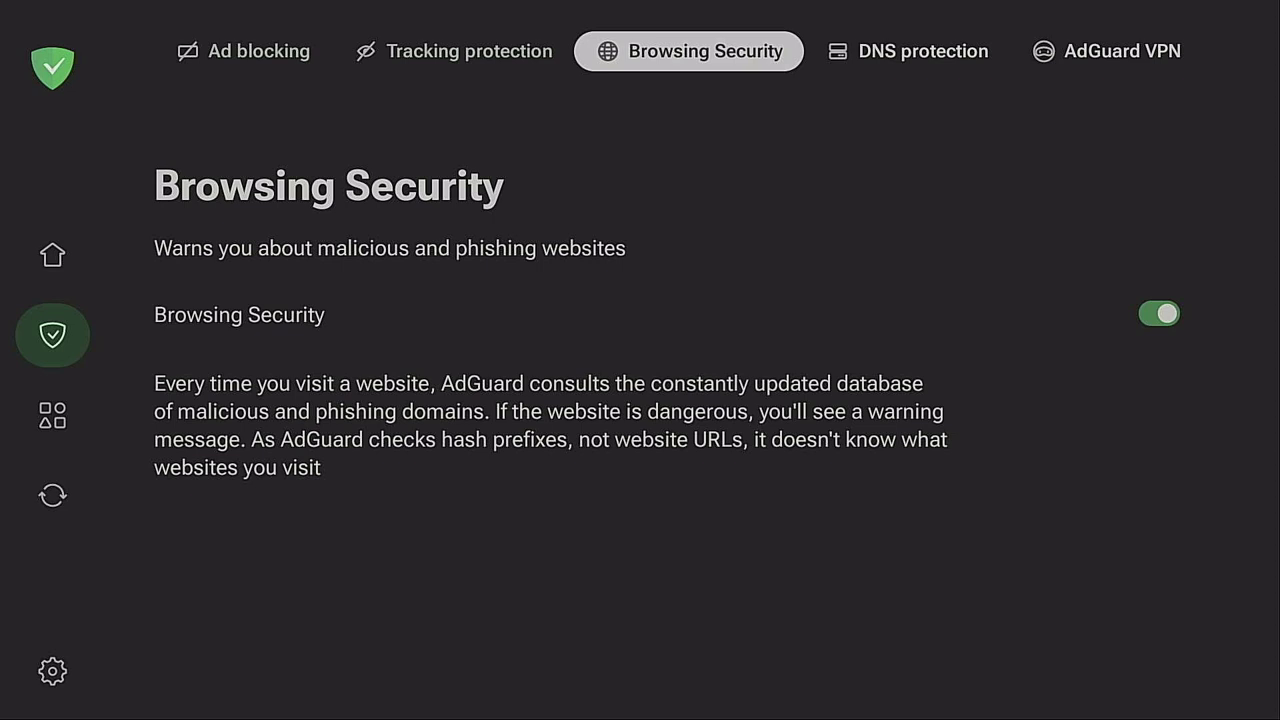
key(Right)
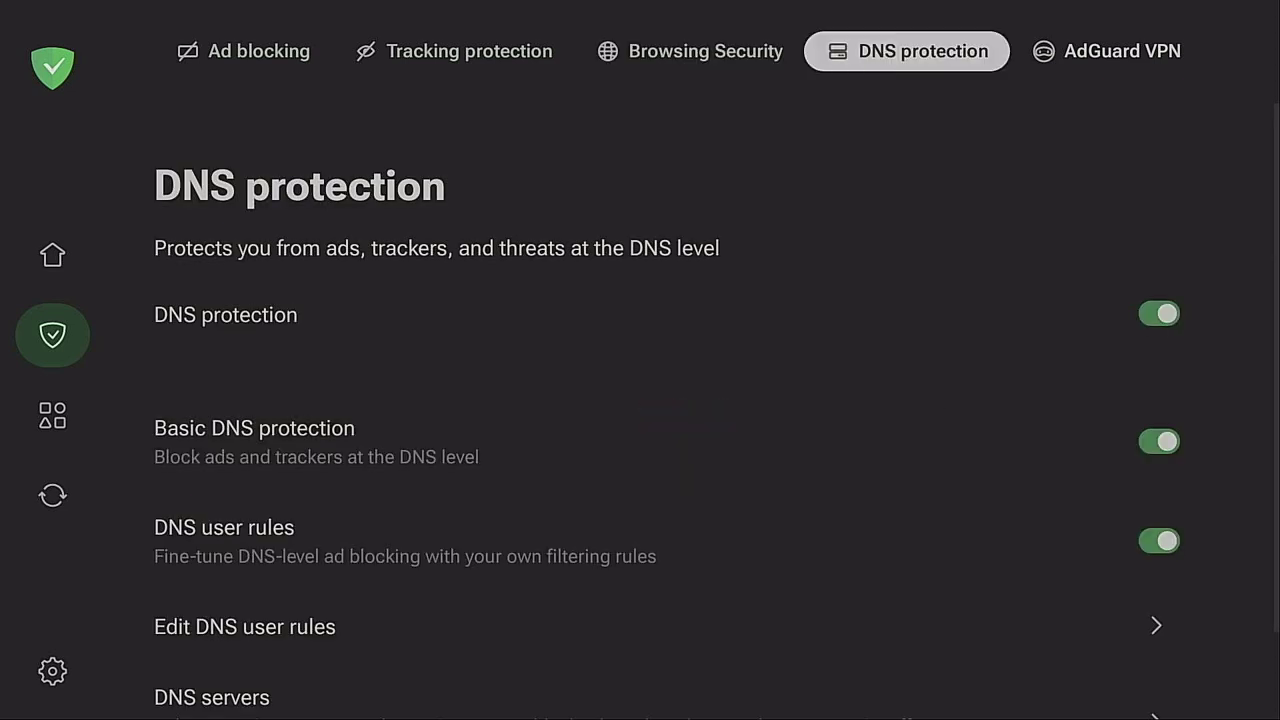
key(Down)
key(Down)
key(Down)
key(Down)
key(Down)
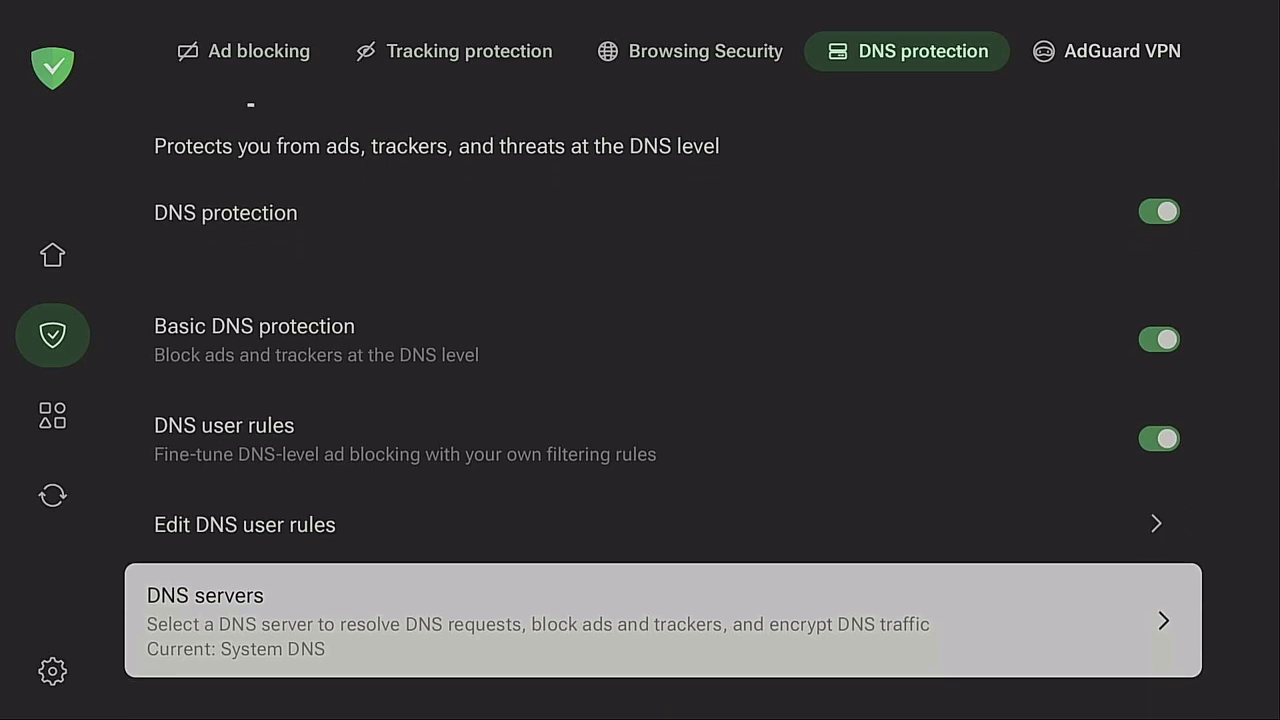
key(Up)
key(Up)
key(Up)
key(Up)
key(Up)
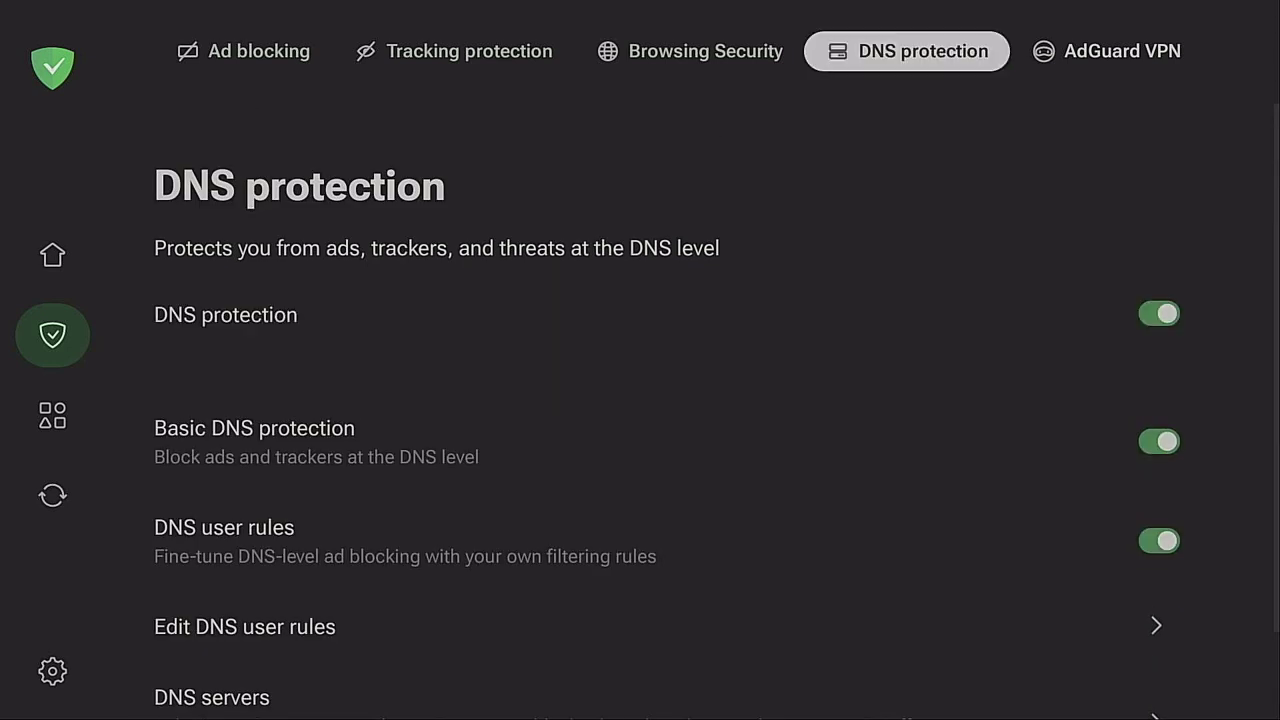
key(Right)
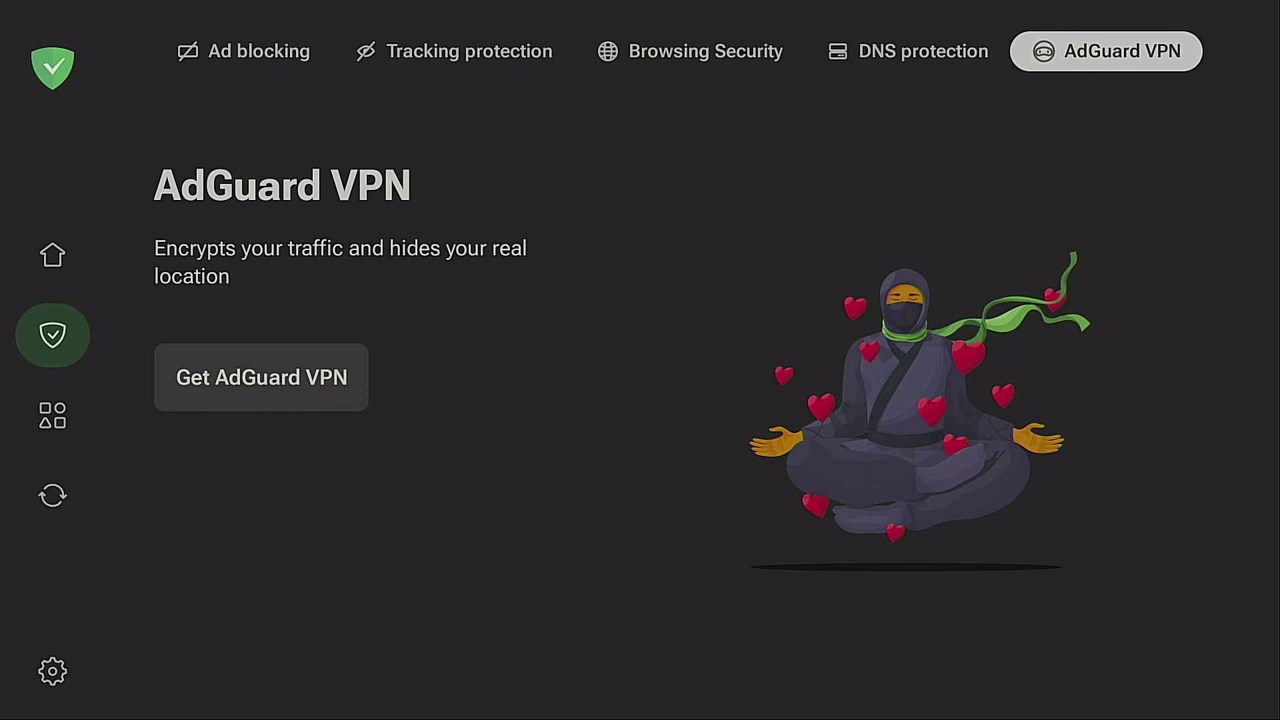
key(Left)
key(Left)
key(Left)
key(Left)
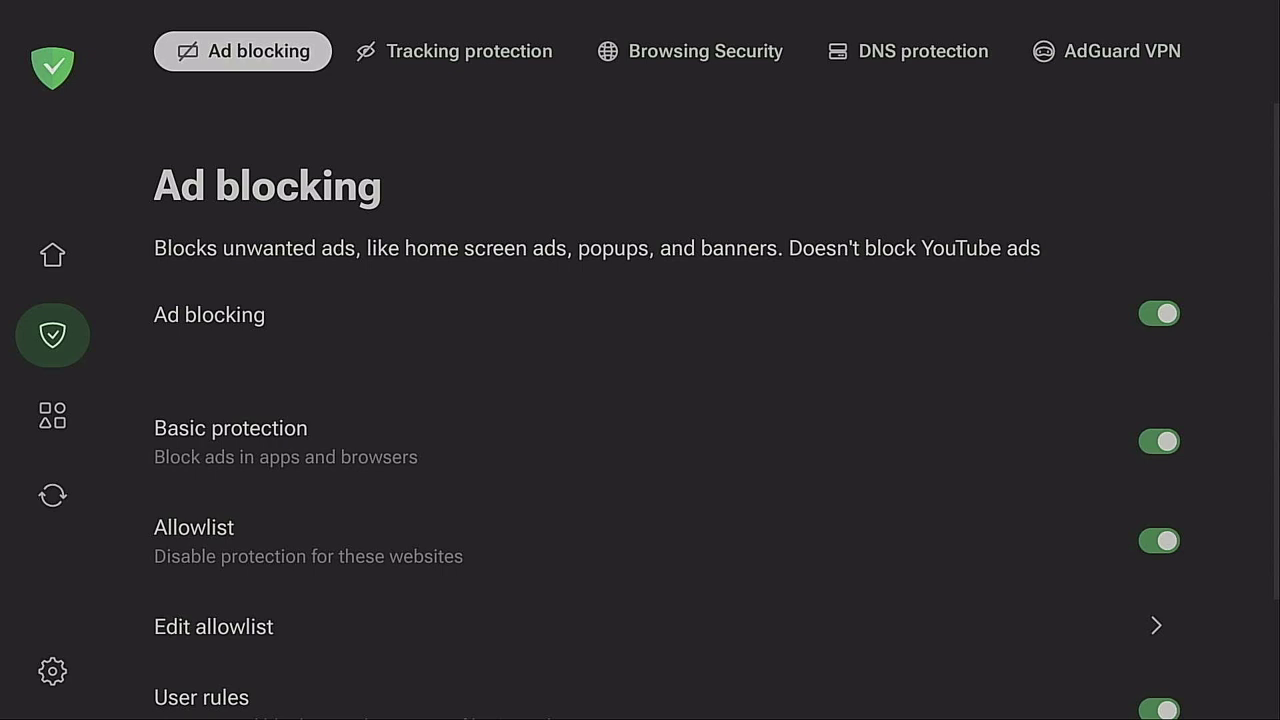
key(Left)
key(Up)
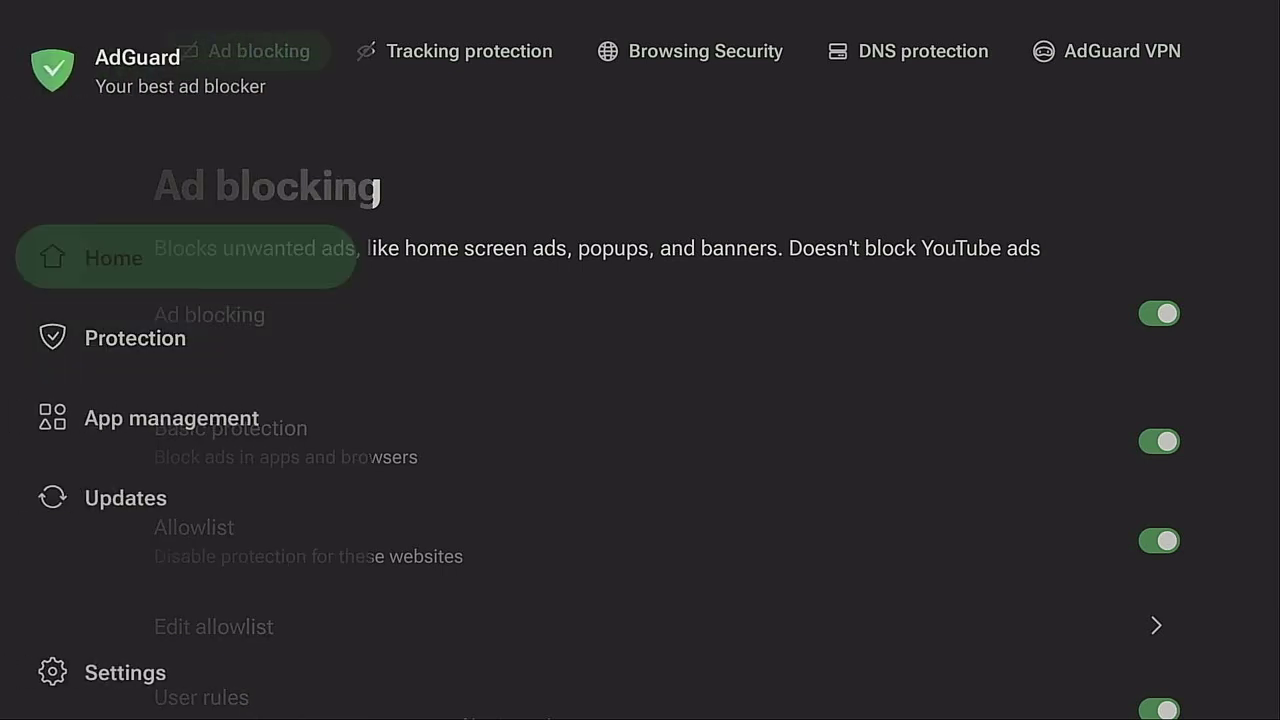
Step: Go back to AdGuard's Home page, then exit to the Fire TV Home screen
key(Right)
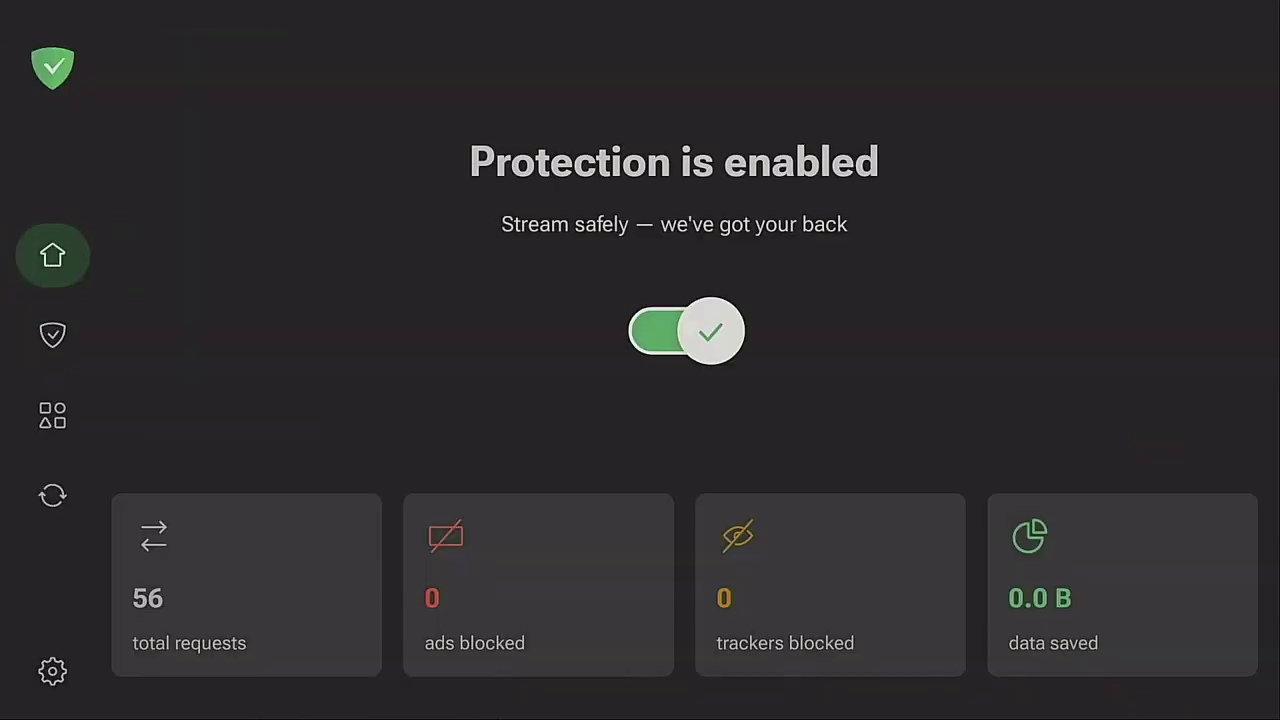
key(Home)
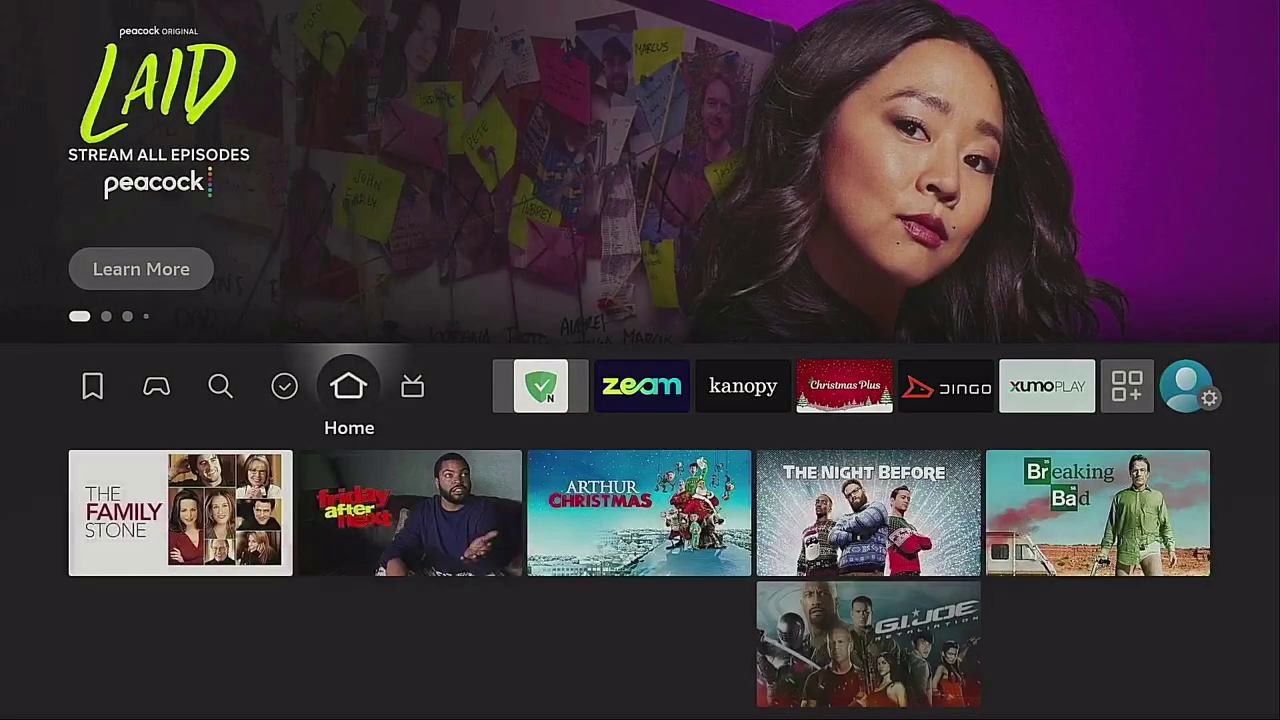